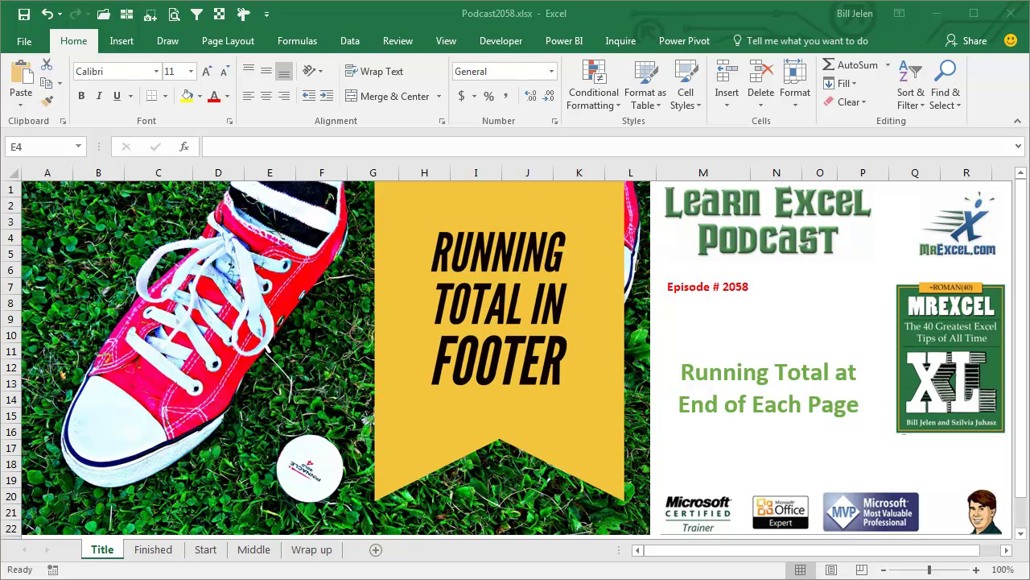
# - Switch to the Finished sheet, page through its report rows, and open the print screen
pyautogui.click(150, 552)
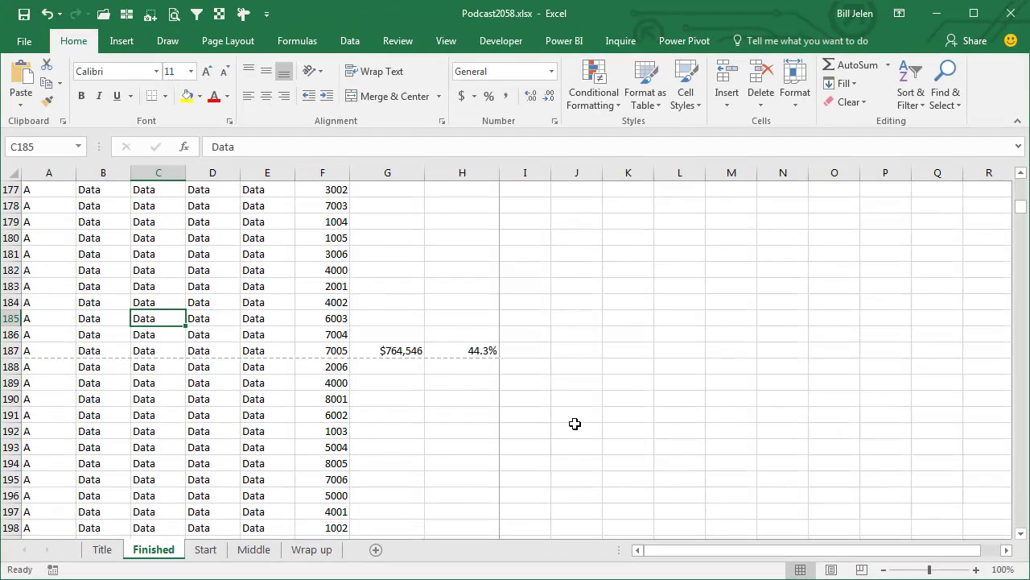
pyautogui.press('pagedown')
pyautogui.press('pagedown')
pyautogui.press('pagedown')
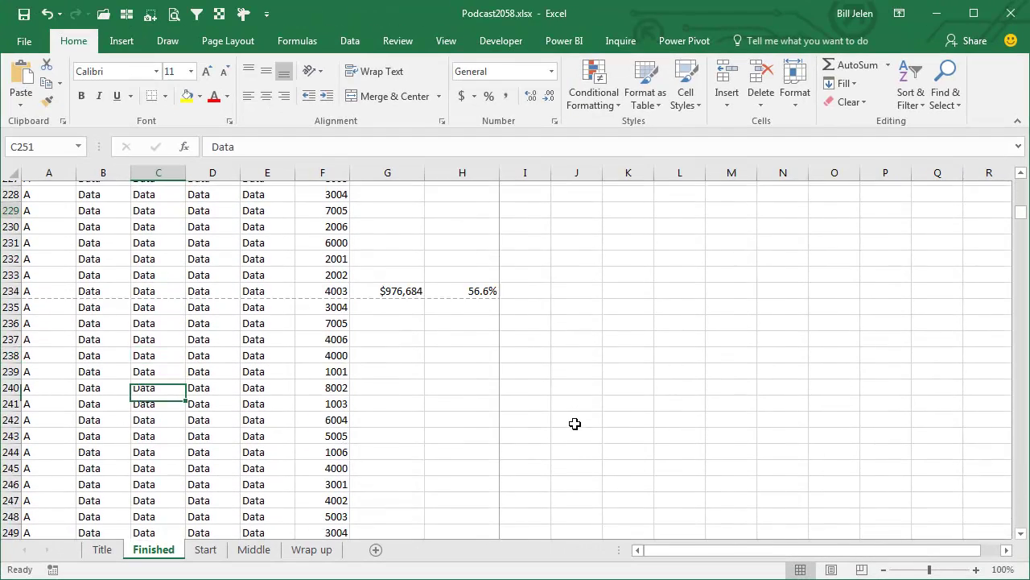
pyautogui.press('pagedown')
pyautogui.press('pagedown')
pyautogui.press('pagedown')
pyautogui.press('pagedown')
pyautogui.press('pagedown')
pyautogui.press('pagedown')
pyautogui.press('pagedown')
pyautogui.press('pagedown')
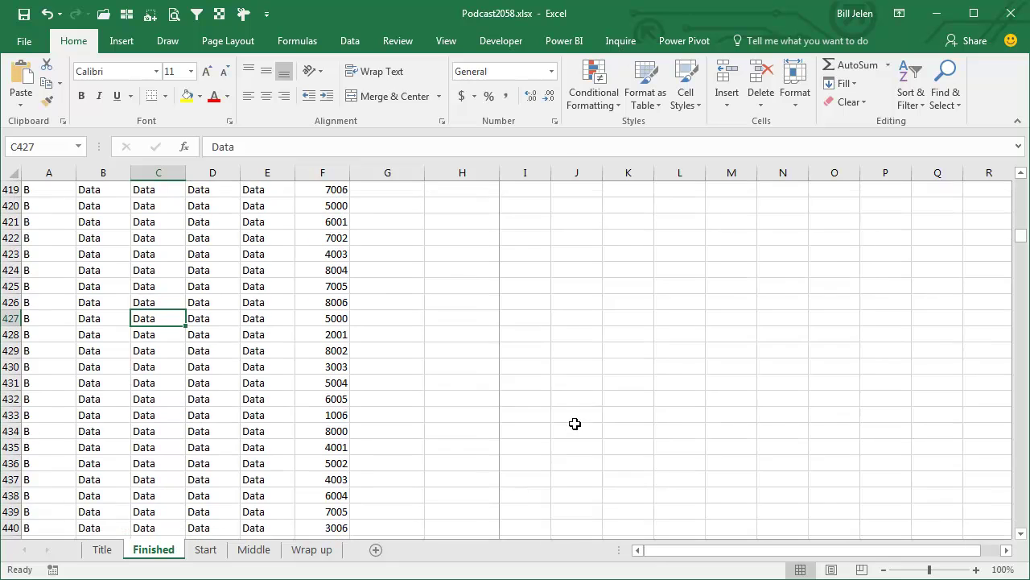
pyautogui.press('pageup')
pyautogui.press('pageup')
pyautogui.press('pageup')
pyautogui.press('pageup')
pyautogui.press('pagedown')
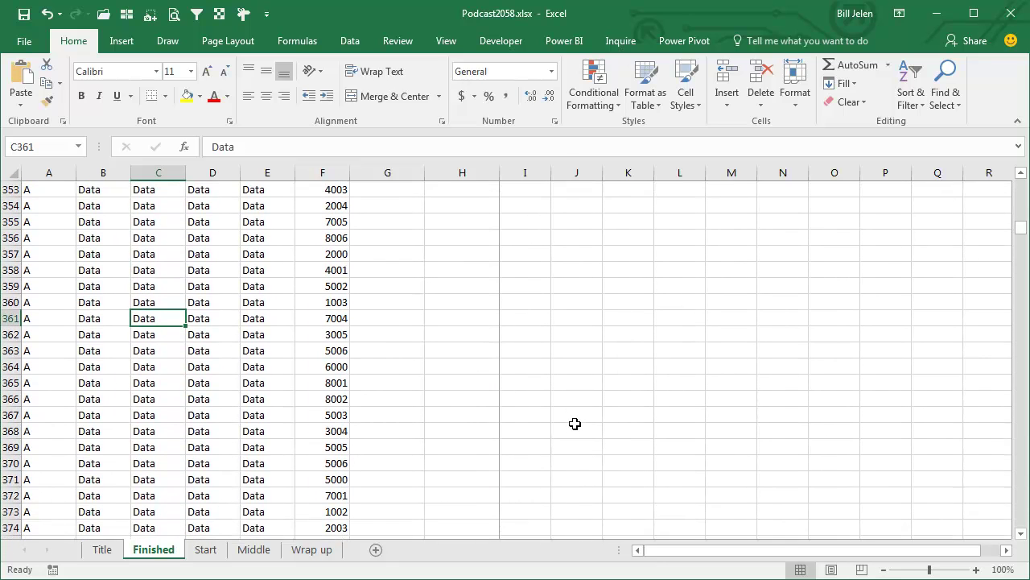
pyautogui.press('pagedown')
pyautogui.press('pageup')
pyautogui.press('pageup')
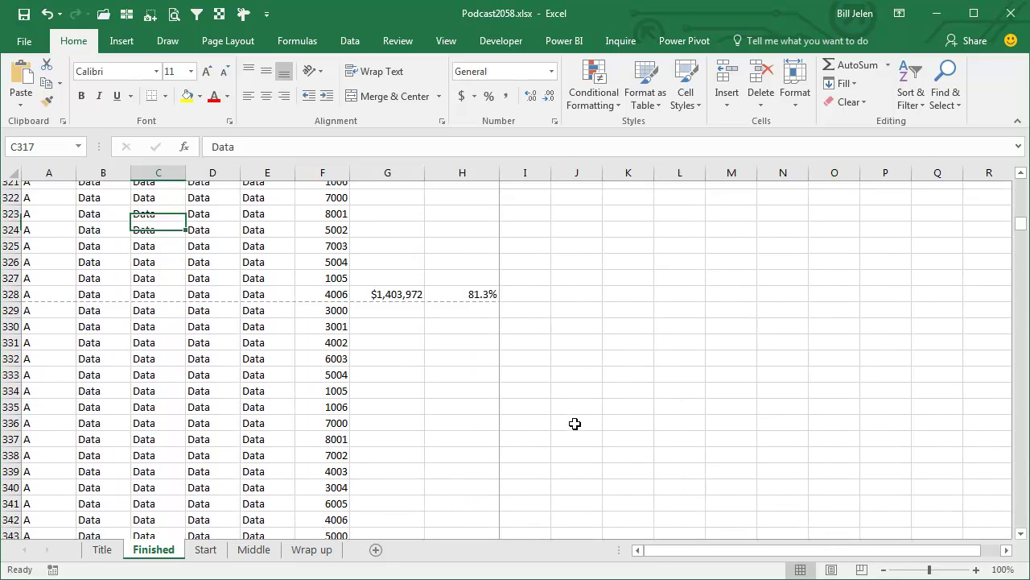
pyautogui.press('pageup')
pyautogui.press('pageup')
pyautogui.press('pageup')
pyautogui.press('pageup')
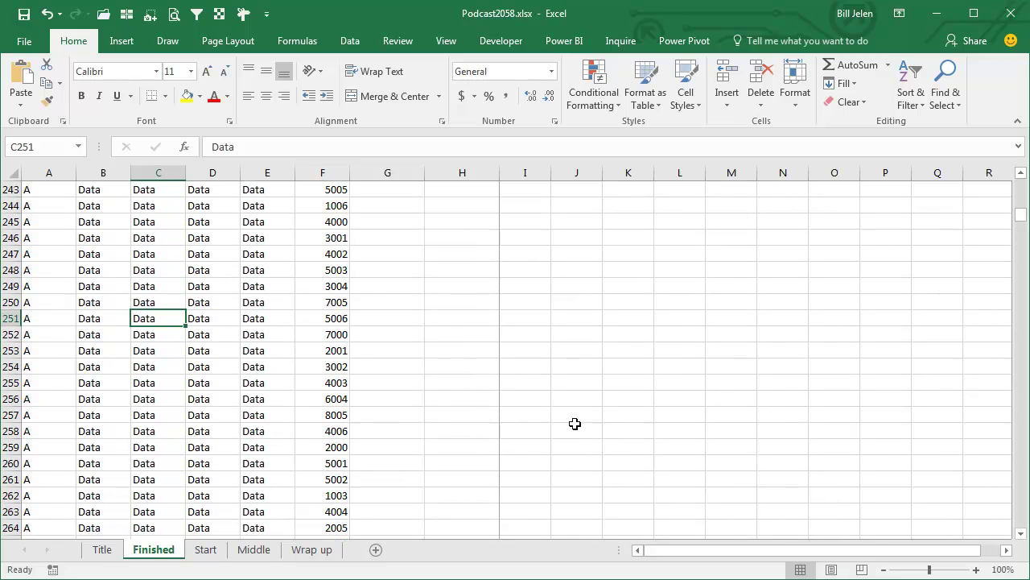
pyautogui.hotkey('ctrl', 'p')
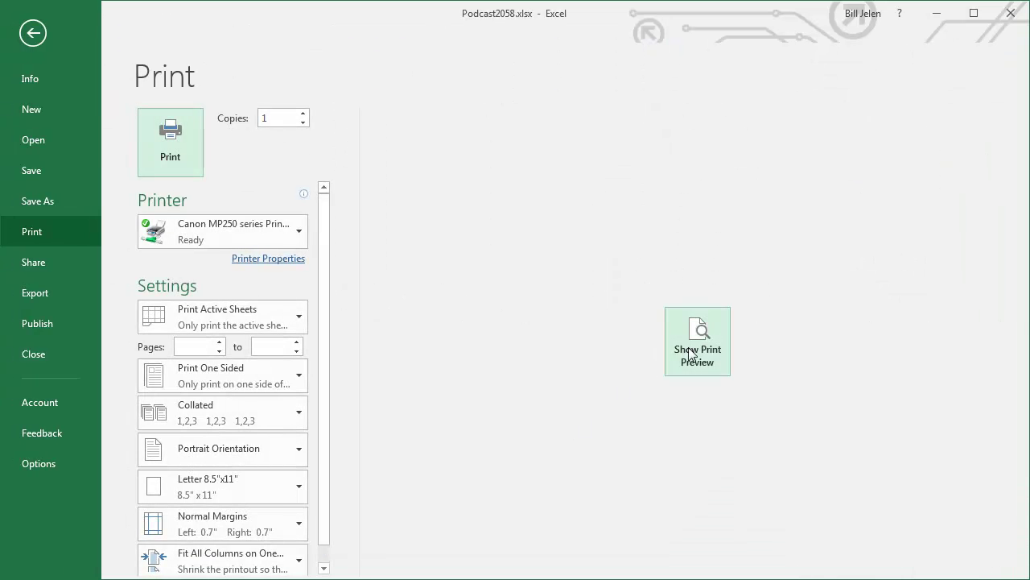
# - Preview pages 1–9, checking last-row totals up to $1,726,171 and 100.0%, then exit
pyautogui.click(690, 354)
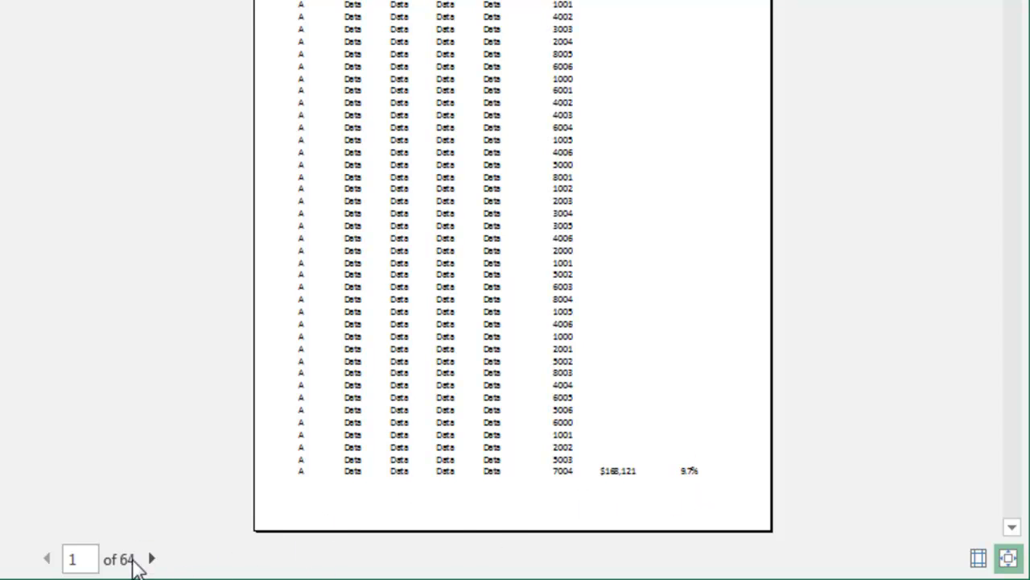
pyautogui.click(152, 558)
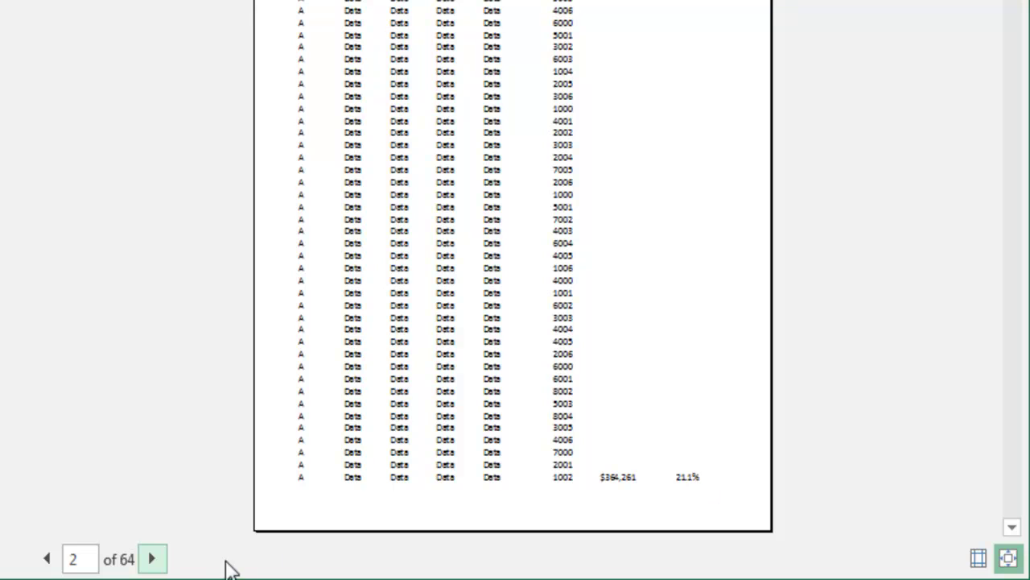
pyautogui.click(158, 561)
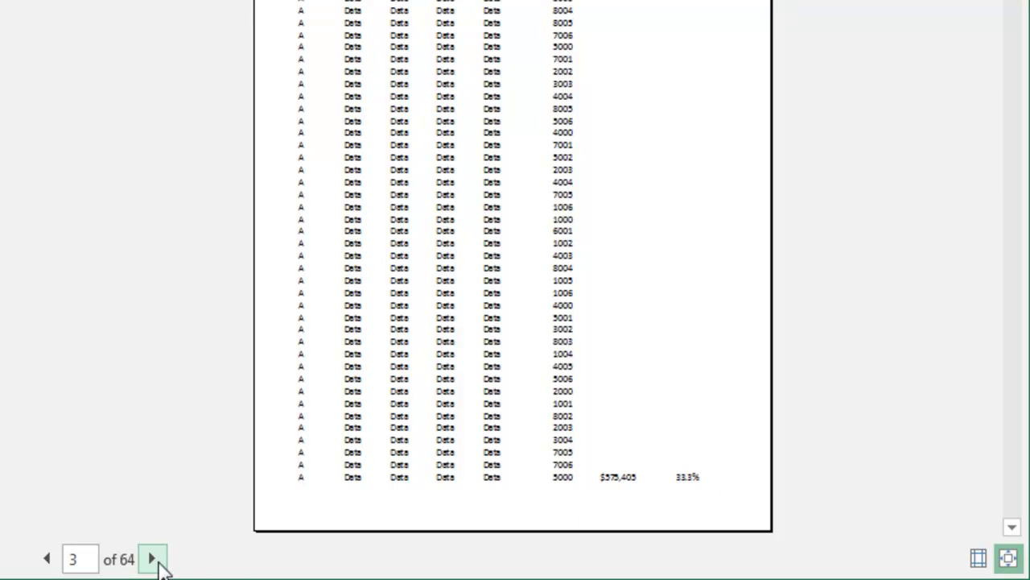
pyautogui.click(153, 559)
pyautogui.click(153, 559)
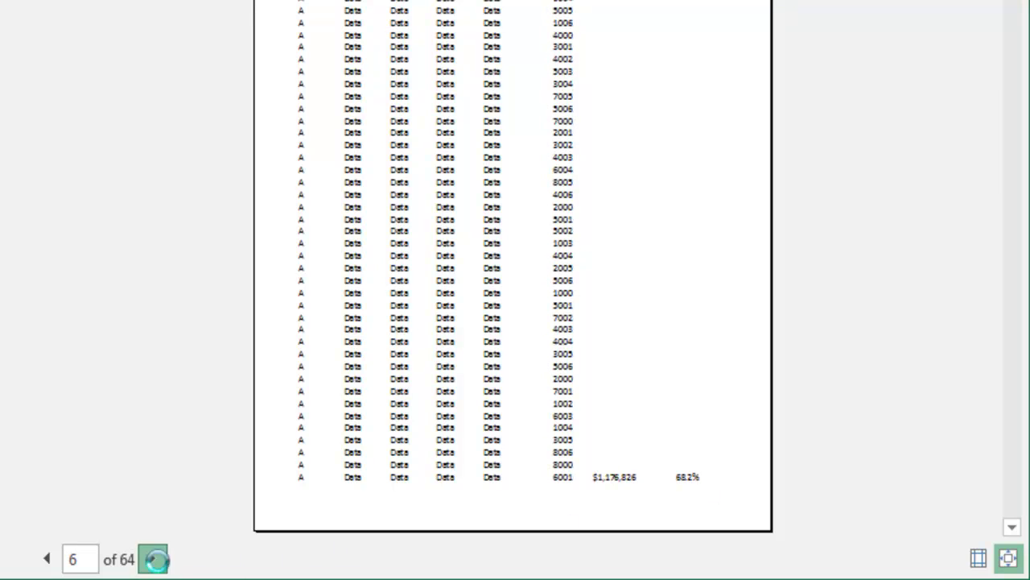
pyautogui.click(153, 558)
pyautogui.click(153, 559)
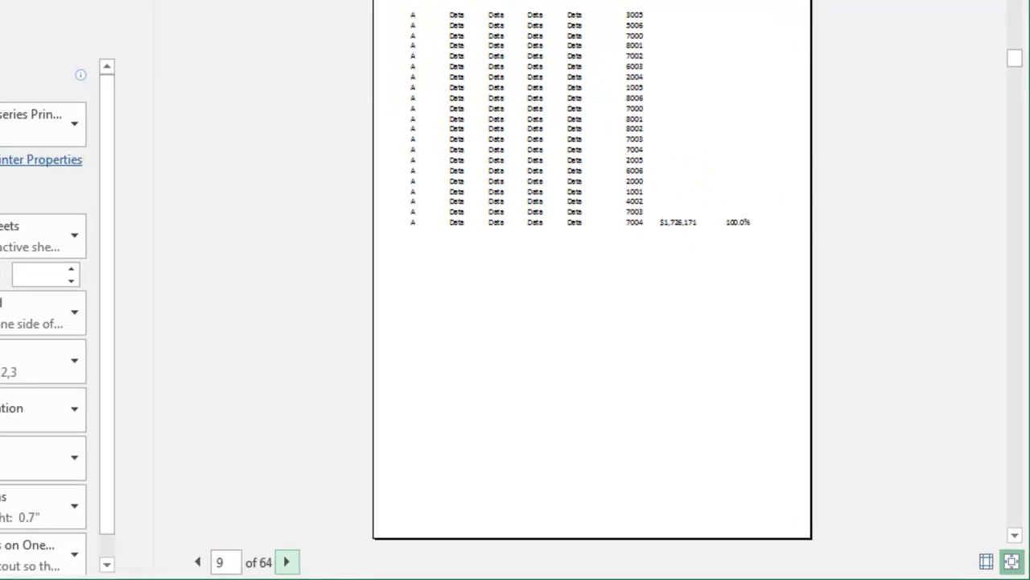
pyautogui.press('Escape')
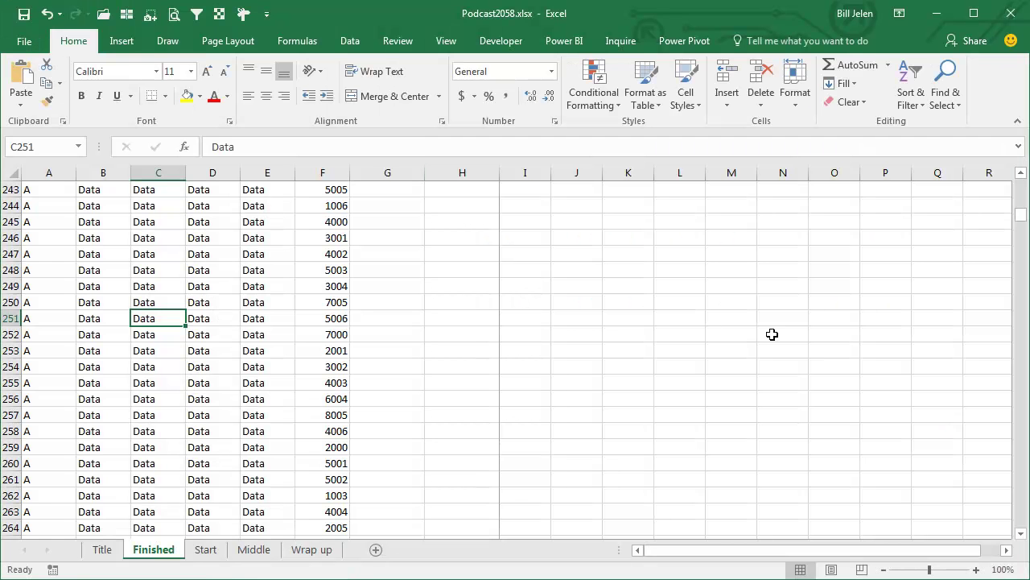
# - Jump to the Finished report's header row, then switch to the Start sheet
pyautogui.hotkey('ctrl', 'Up')
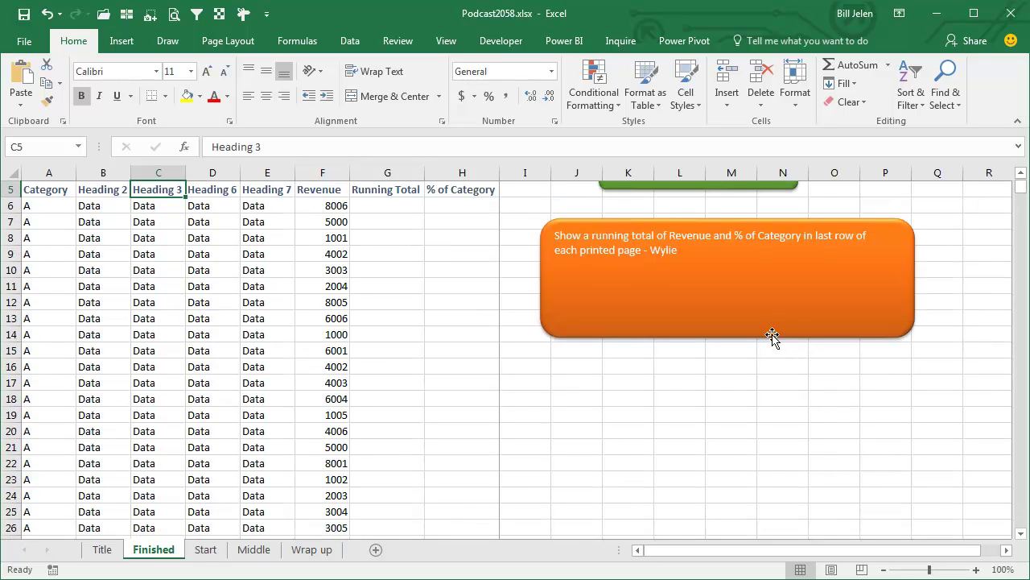
pyautogui.scroll(2, 771, 336)
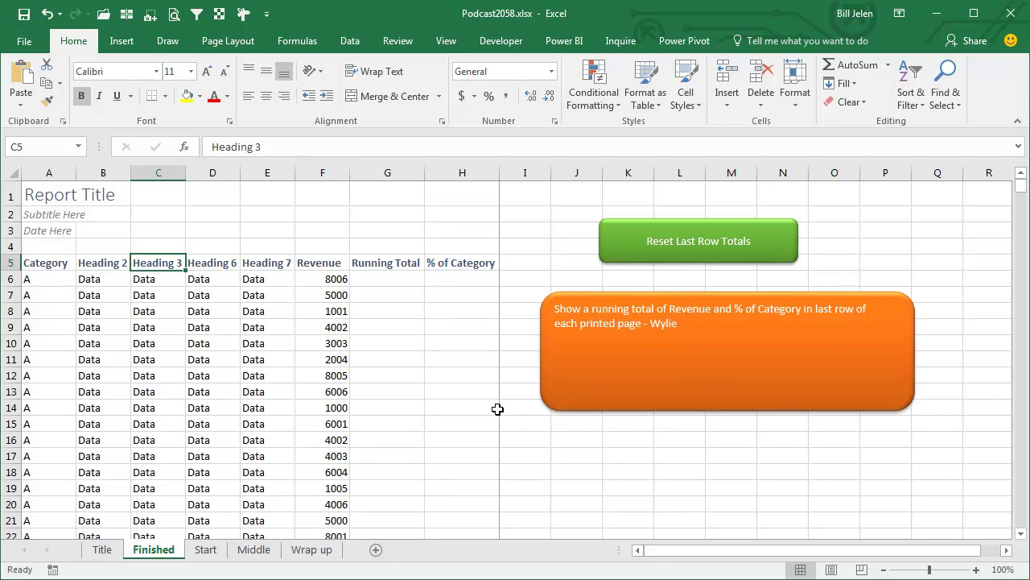
pyautogui.click(205, 549)
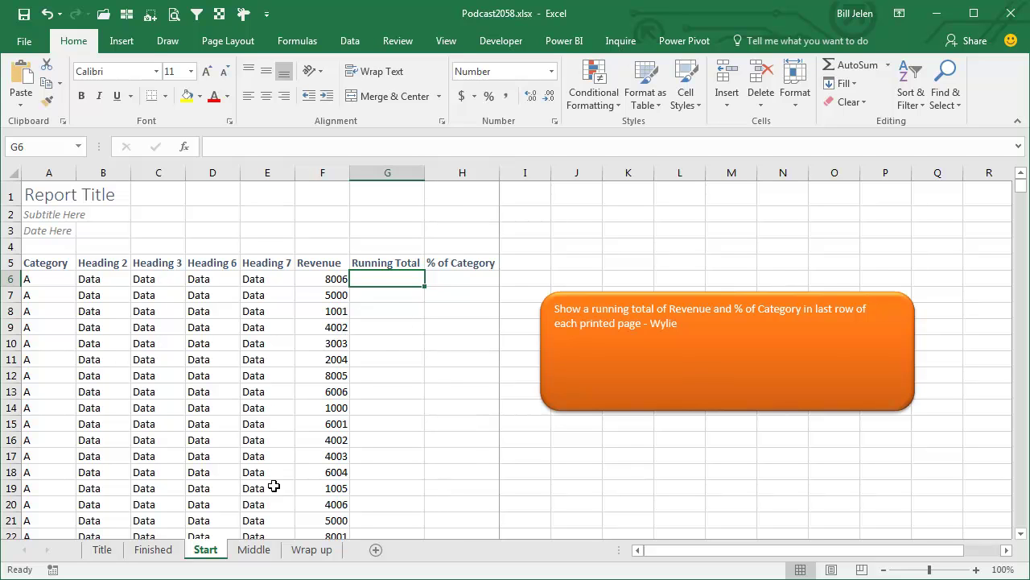
# - On the Middle sheet, inspect the IF formula in G6 and the SUMIF formula in H6
pyautogui.click(254, 549)
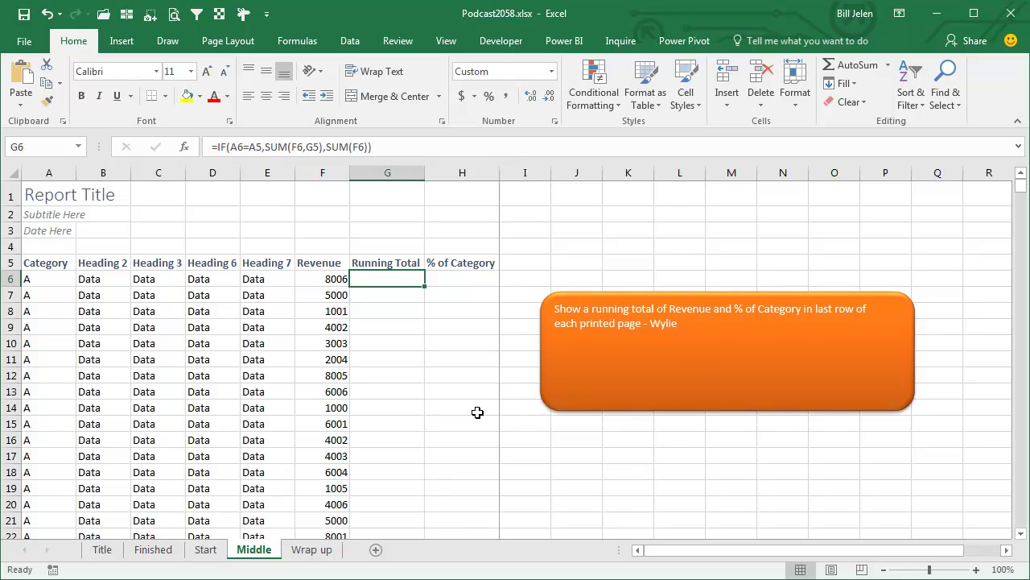
pyautogui.press('F2')
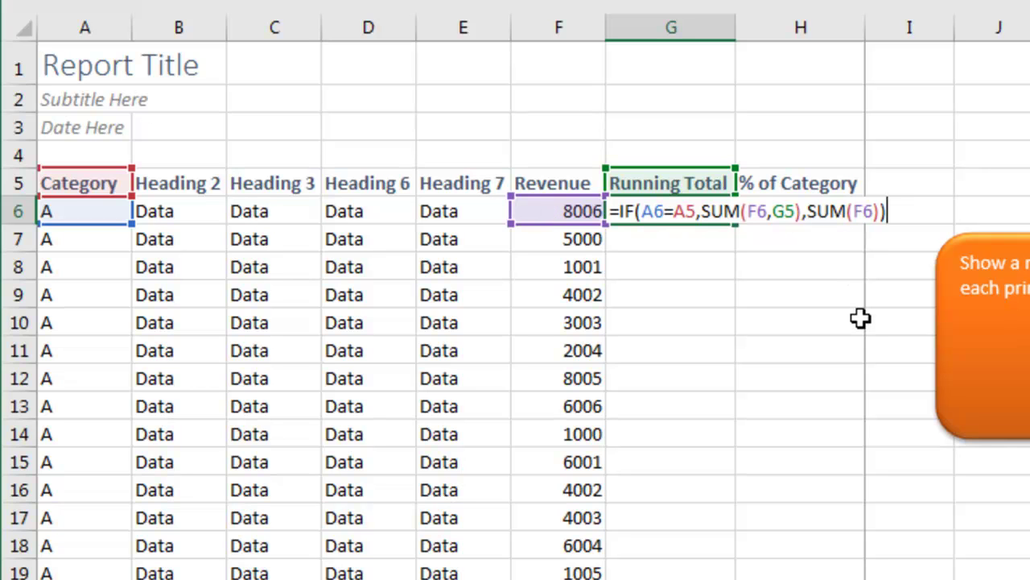
pyautogui.press('Escape')
pyautogui.press('Right')
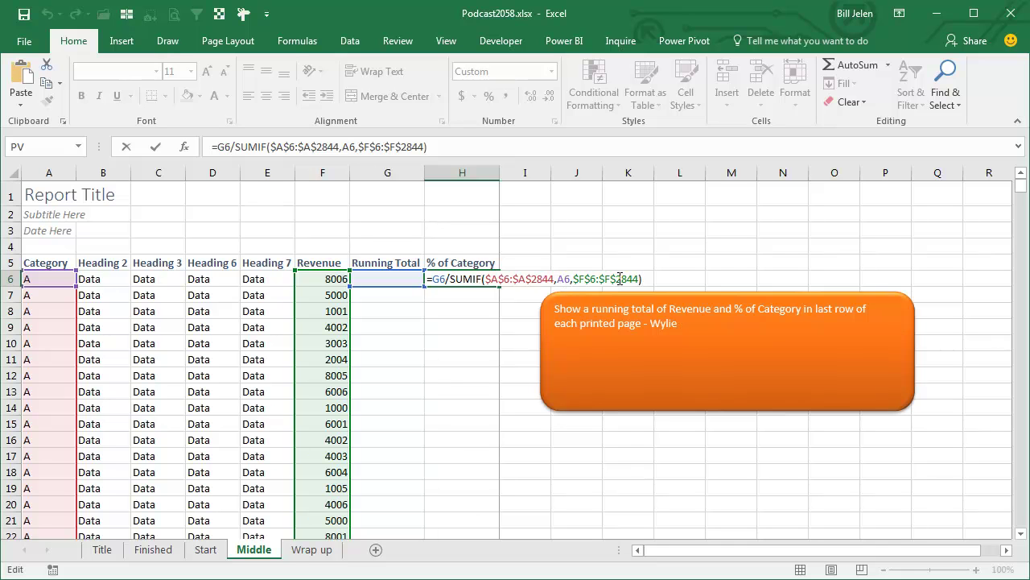
pyautogui.press('Escape')
pyautogui.press('Left')
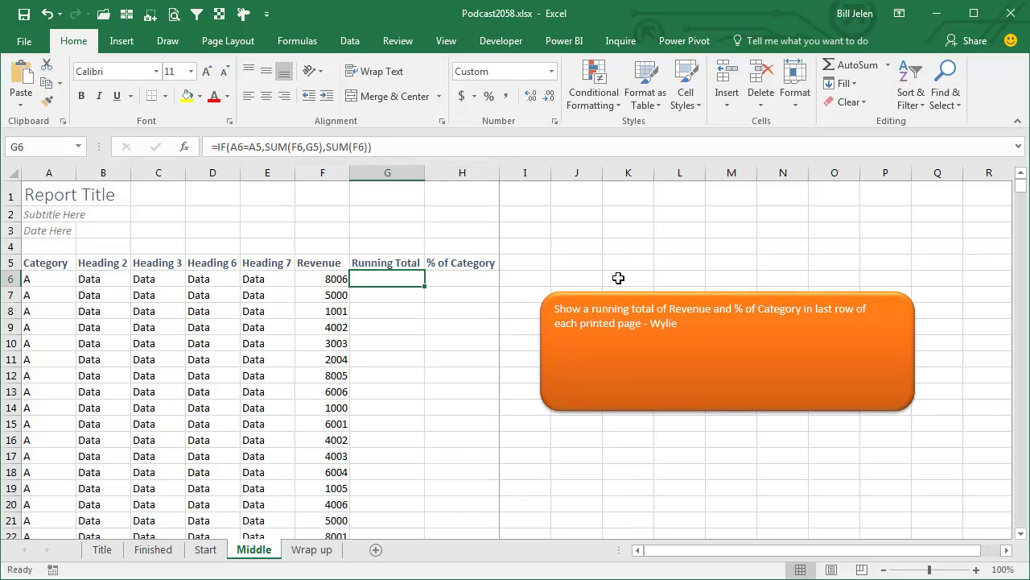
# - Format G6 as a Number with a 1000 separator and 0 decimals
pyautogui.click(554, 121)
pyautogui.click(600, 288)
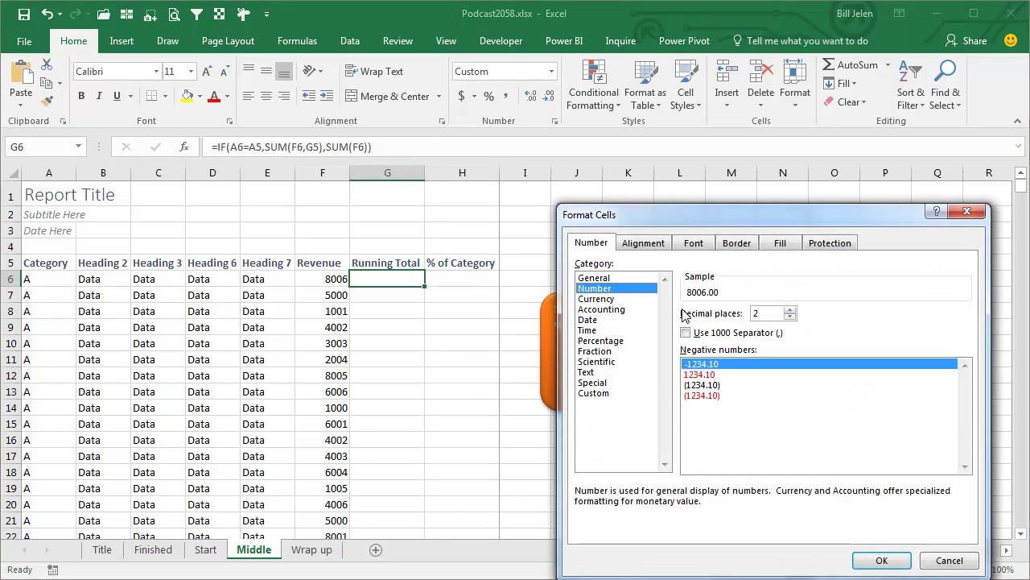
pyautogui.click(773, 332)
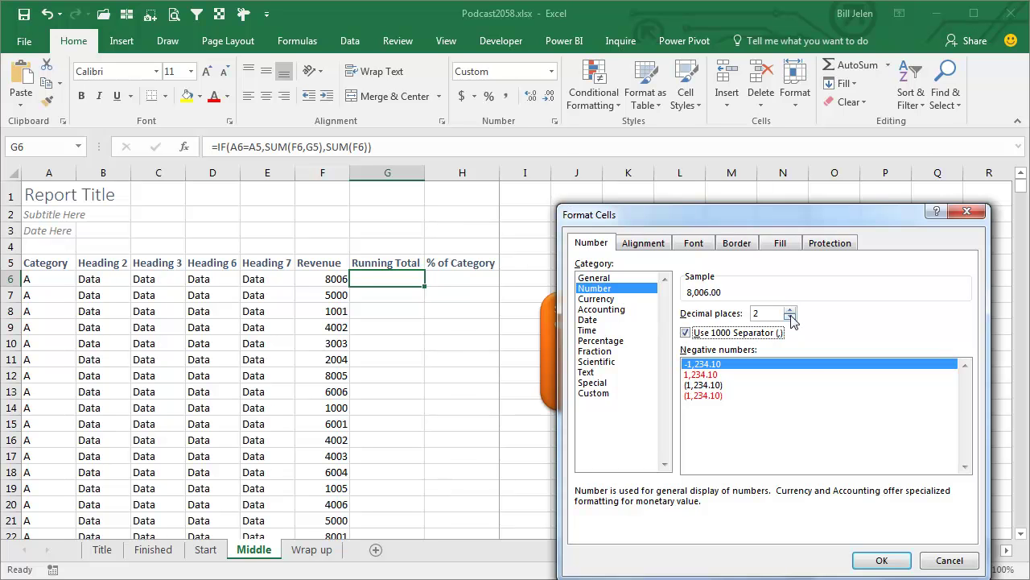
pyautogui.click(790, 316)
pyautogui.click(790, 317)
pyautogui.click(882, 559)
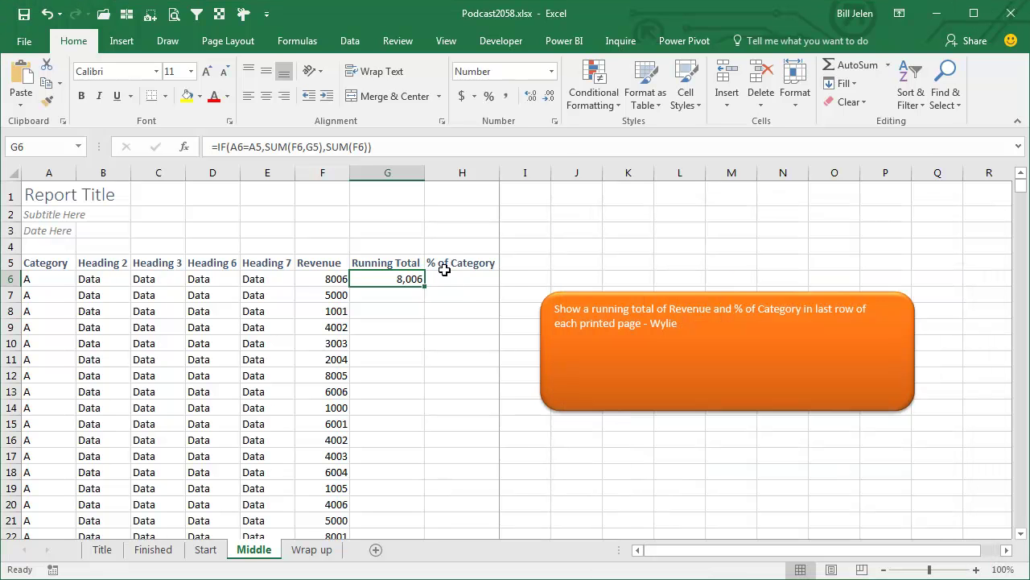
# - Format H6 as a one-decimal percentage and fill G6:H6 down all data rows
pyautogui.click(456, 277)
pyautogui.click(489, 95)
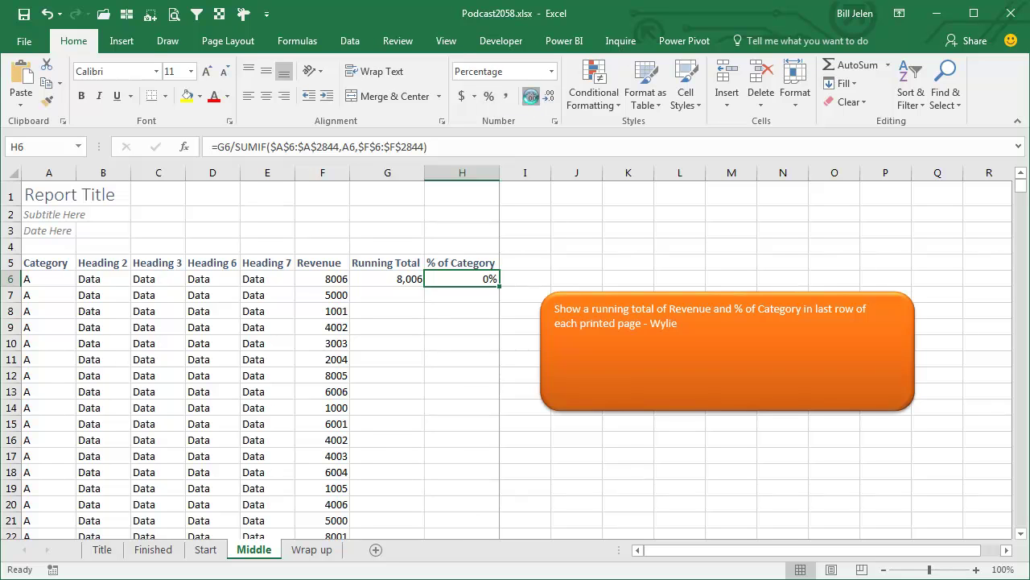
pyautogui.click(532, 98)
pyautogui.moveTo(447, 274); pyautogui.dragTo(475, 279)
pyautogui.doubleClick(499, 288)
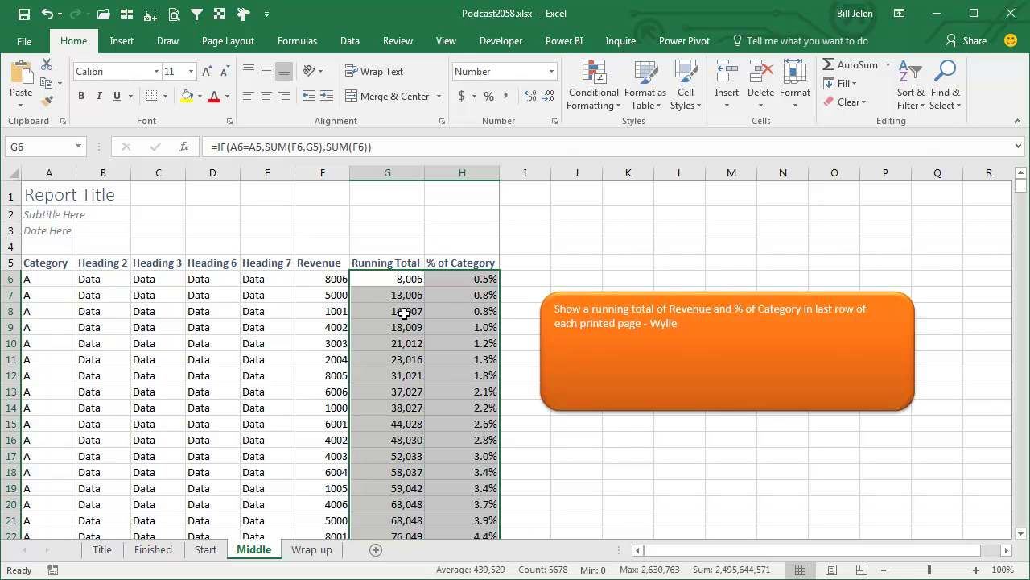
pyautogui.scroll(-3, 404, 312)
pyautogui.scroll(-3, 404, 313)
pyautogui.scroll(-1, 404, 313)
pyautogui.scroll(-3, 404, 320)
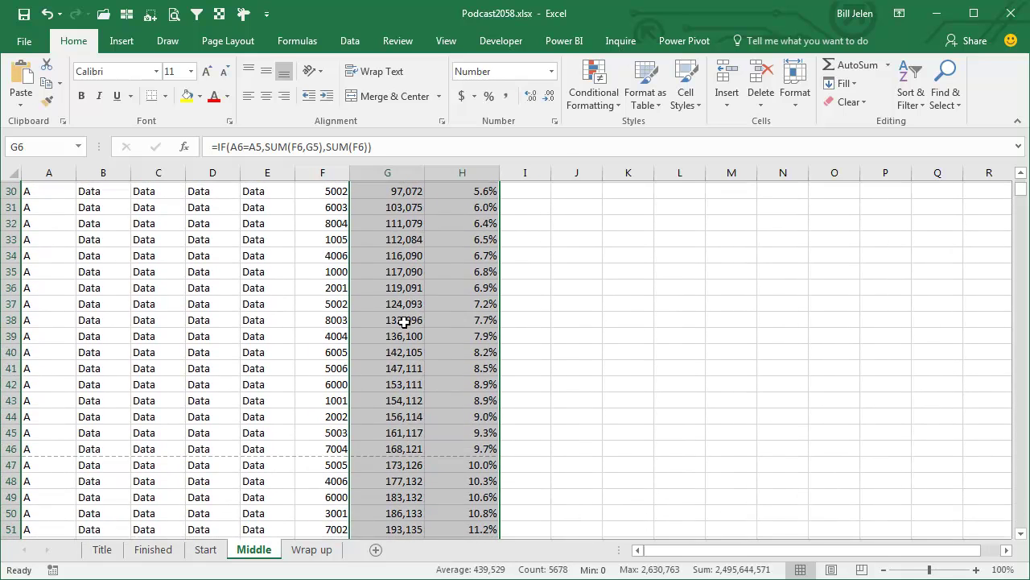
pyautogui.scroll(-2, 404, 321)
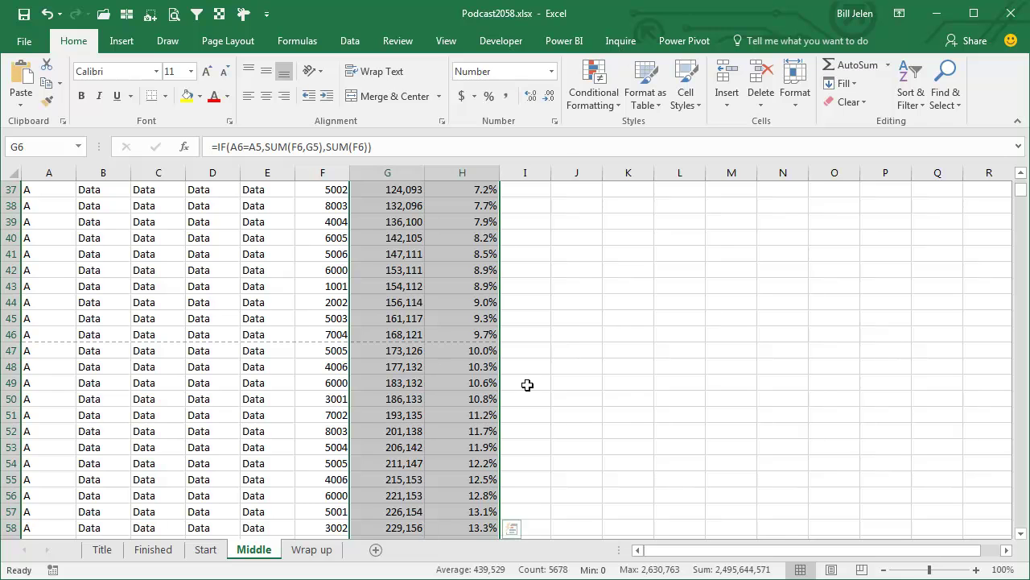
pyautogui.scroll(-7, 526, 385)
pyautogui.scroll(-8, 524, 389)
pyautogui.scroll(-7, 520, 389)
pyautogui.scroll(-13, 520, 389)
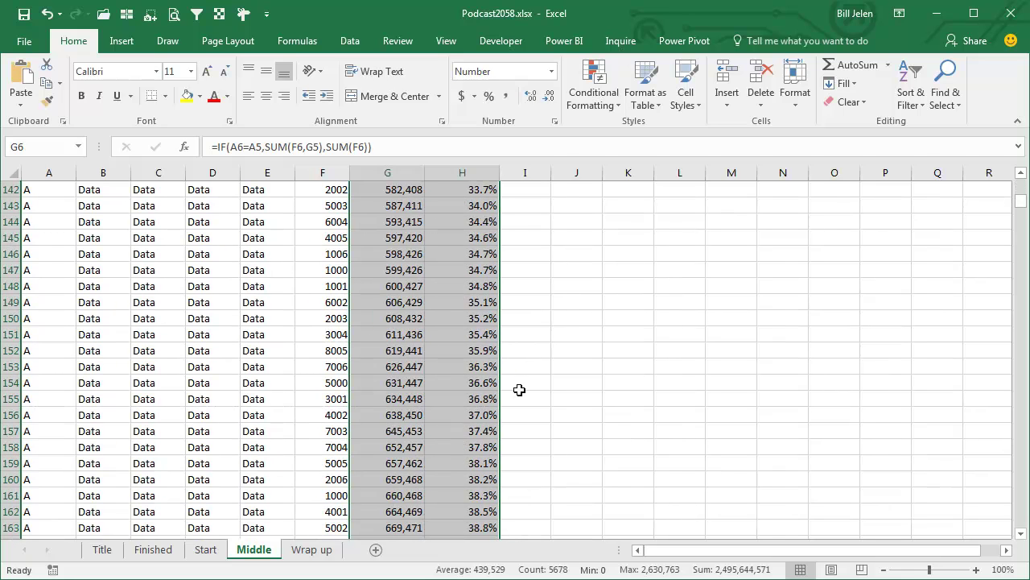
pyautogui.scroll(-7, 519, 390)
pyautogui.scroll(-10, 518, 390)
pyautogui.scroll(-8, 517, 391)
pyautogui.scroll(-5, 517, 391)
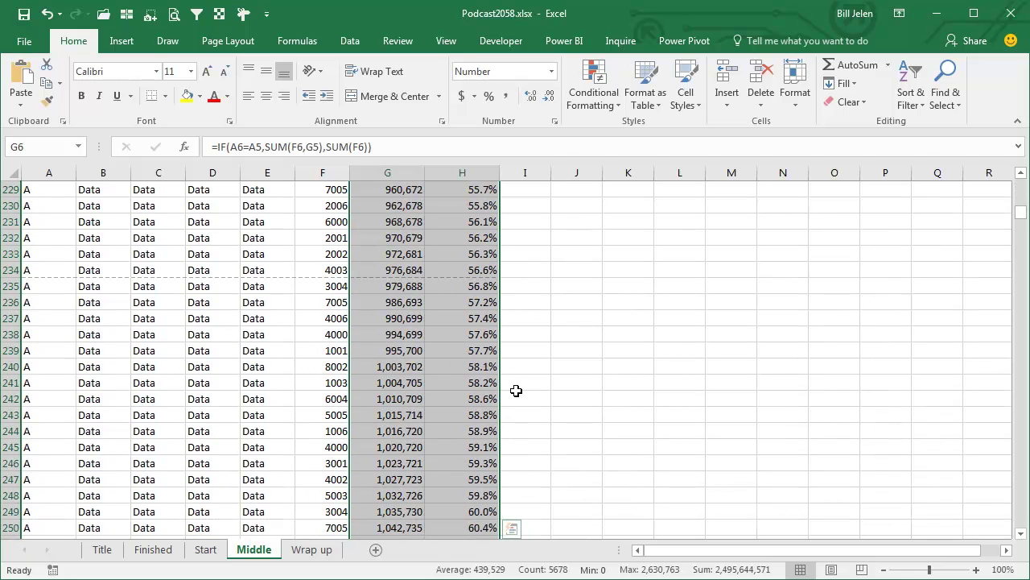
pyautogui.scroll(-5, 516, 390)
pyautogui.scroll(-2, 532, 317)
pyautogui.scroll(-7, 536, 322)
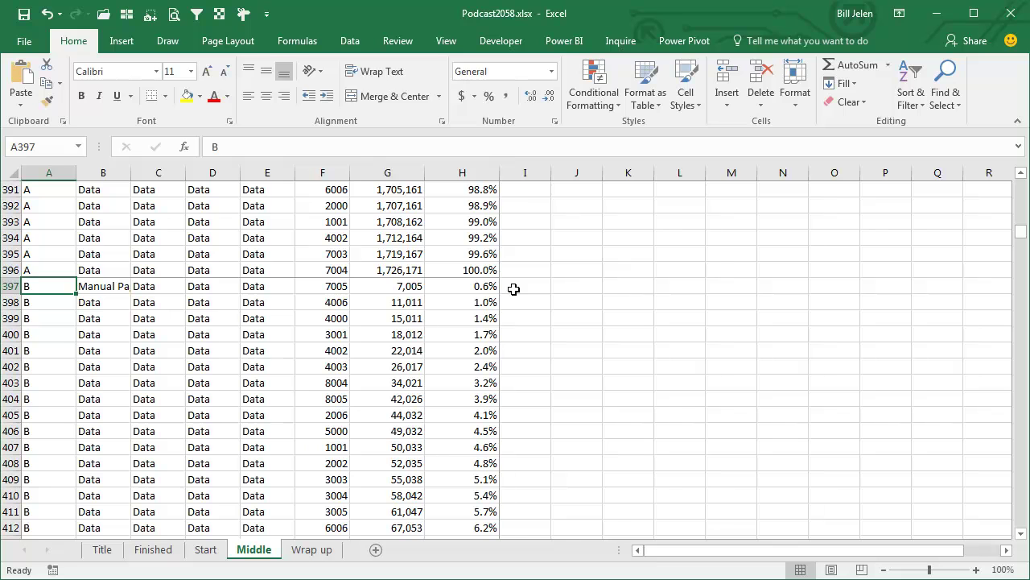
pyautogui.hotkey('ctrl', 'Home')
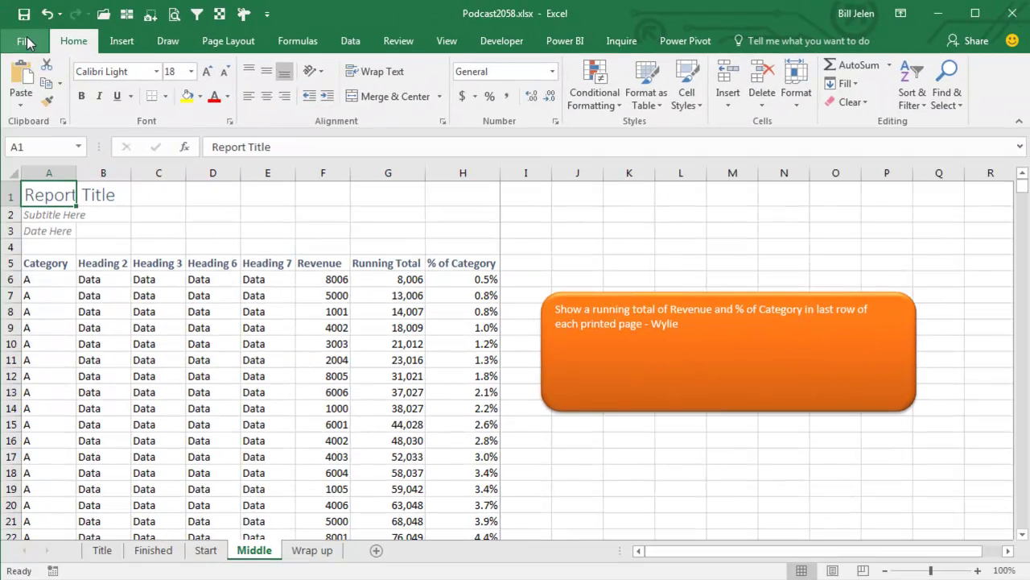
# - Save as Excel Macro-Enabled Workbook Podcast2058.xlsm, replacing the existing file
pyautogui.click(26, 42)
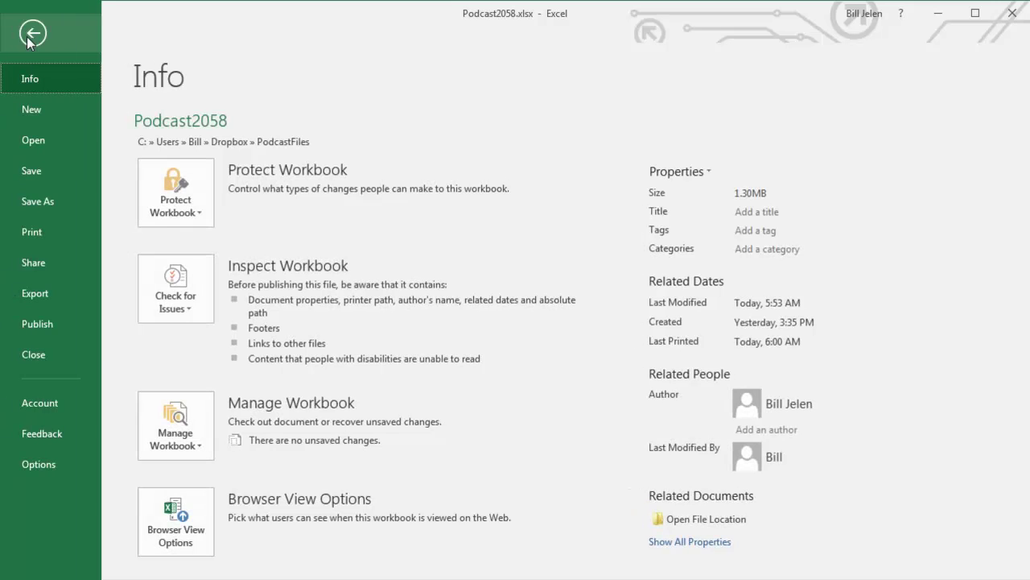
pyautogui.click(43, 203)
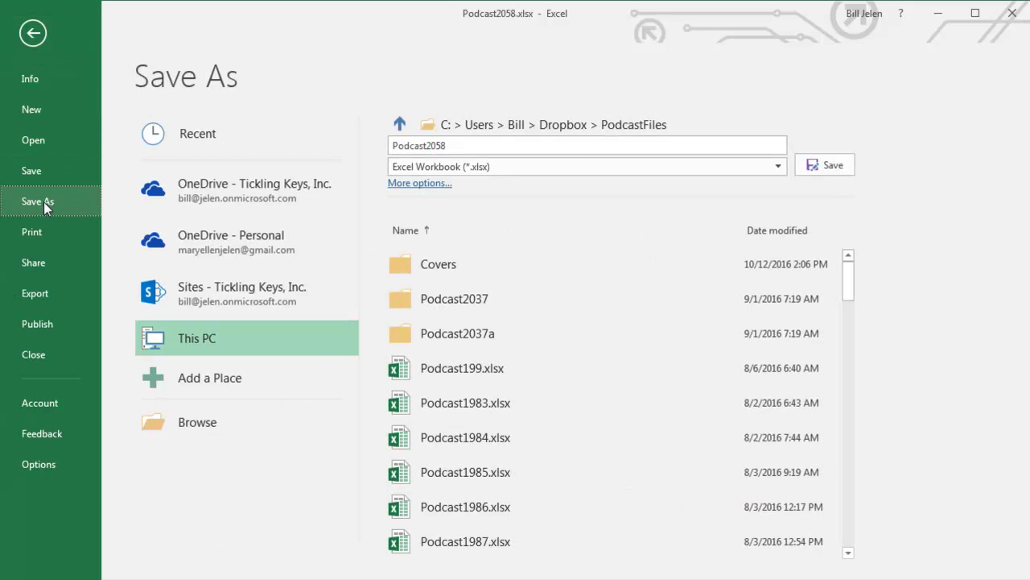
pyautogui.click(454, 167)
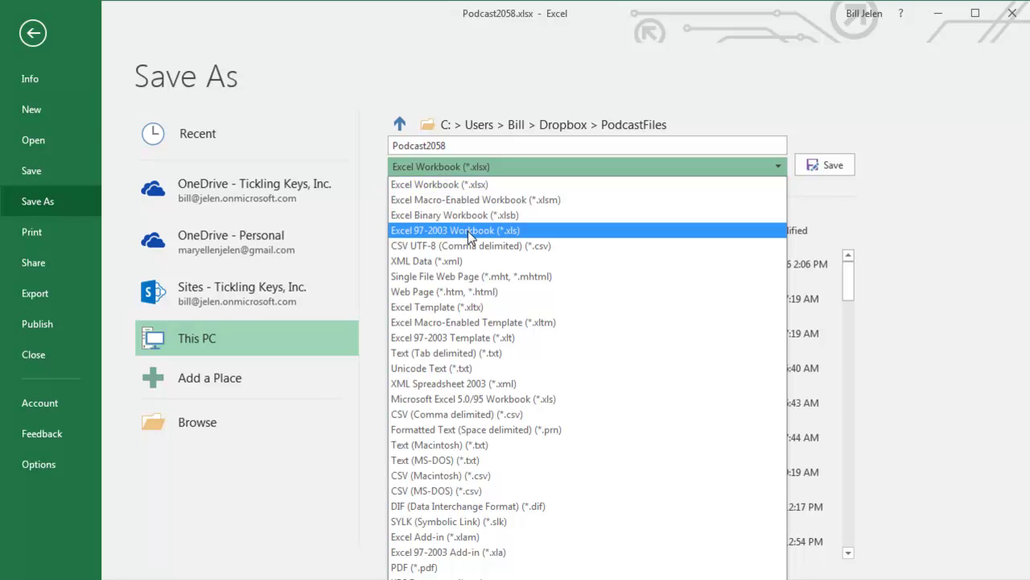
pyautogui.click(471, 207)
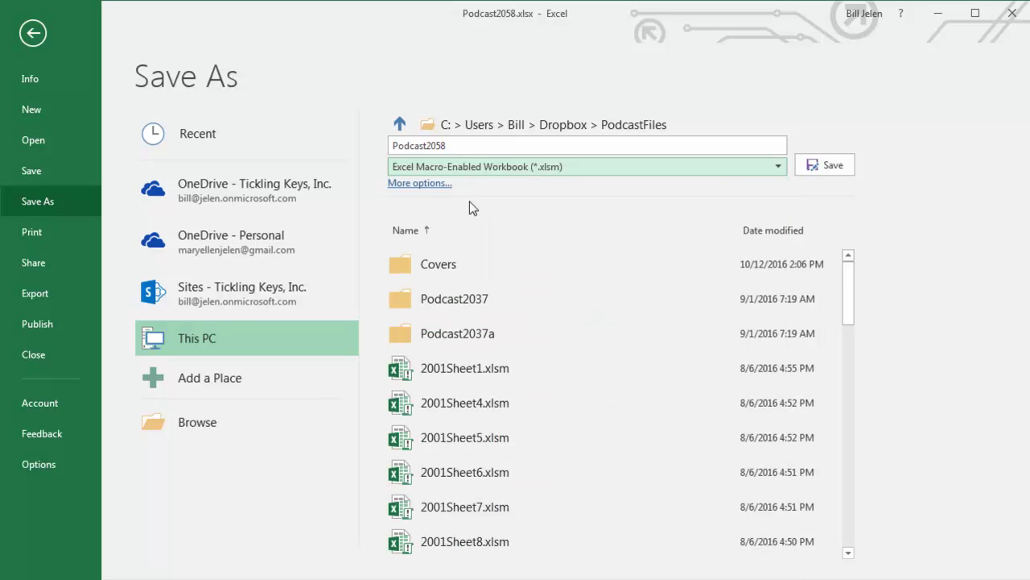
pyautogui.click(829, 169)
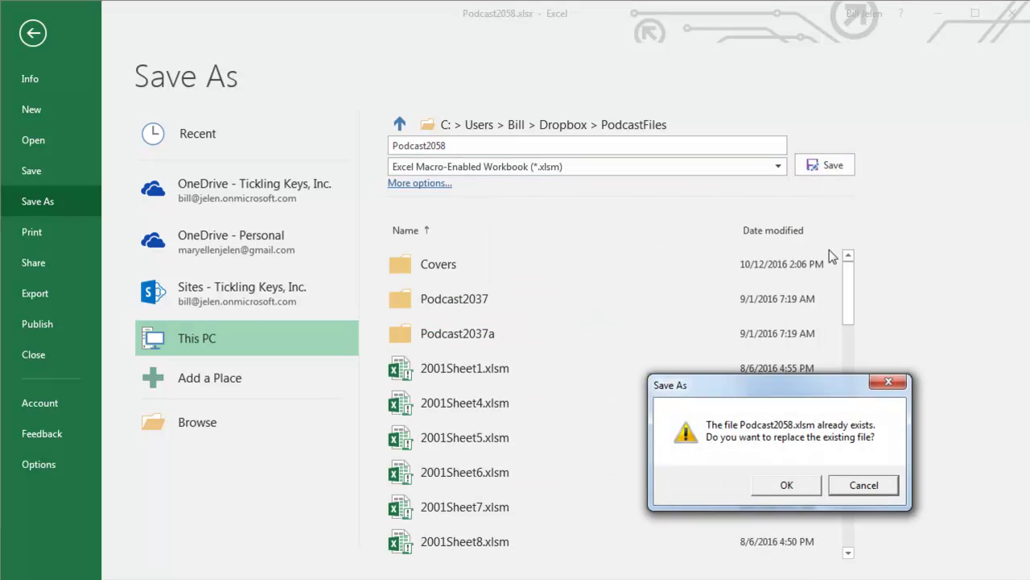
pyautogui.click(800, 482)
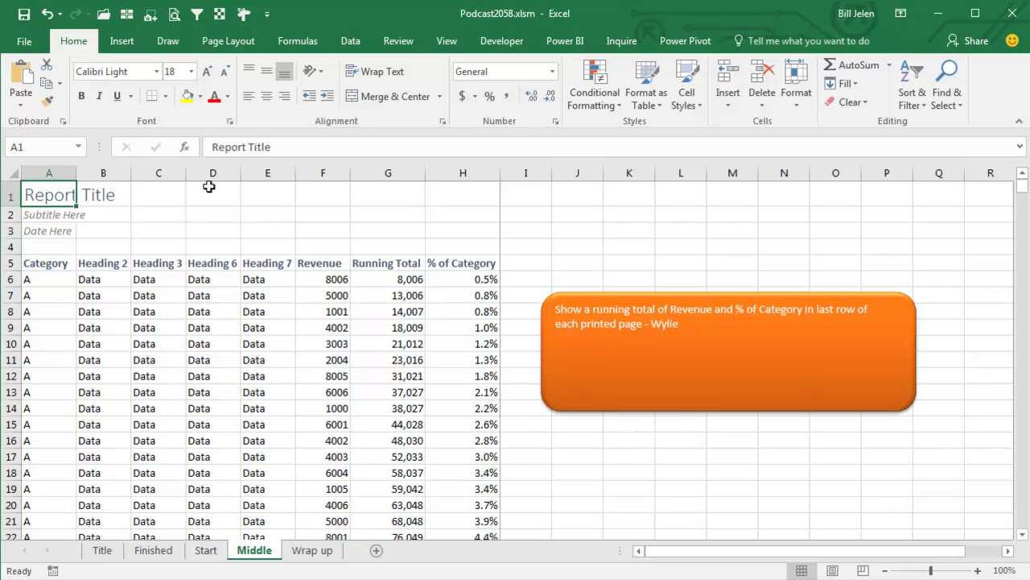
# - Confirm the Developer tab is checked in Customize the Ribbon
pyautogui.rightClick(118, 42)
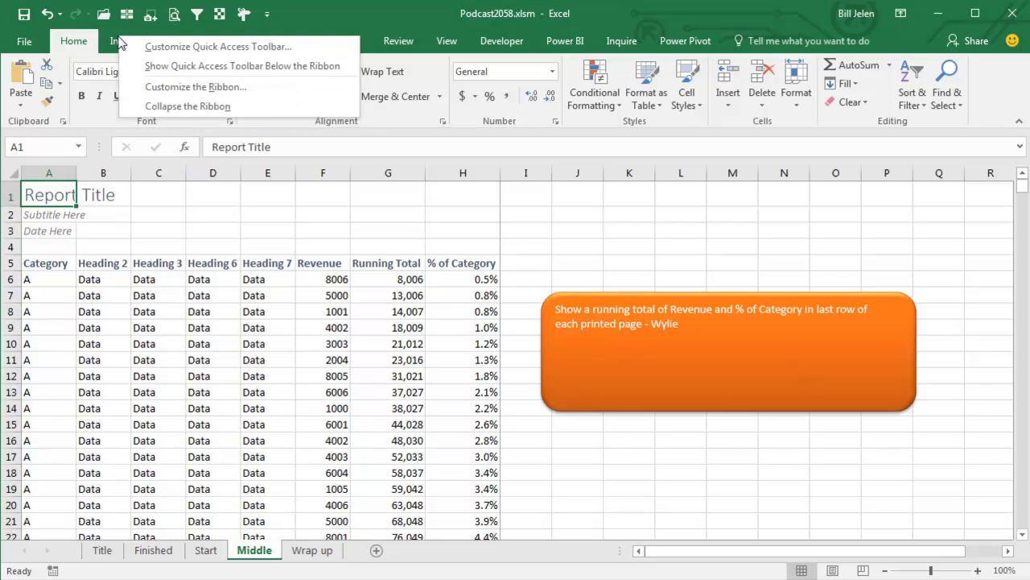
pyautogui.click(162, 84)
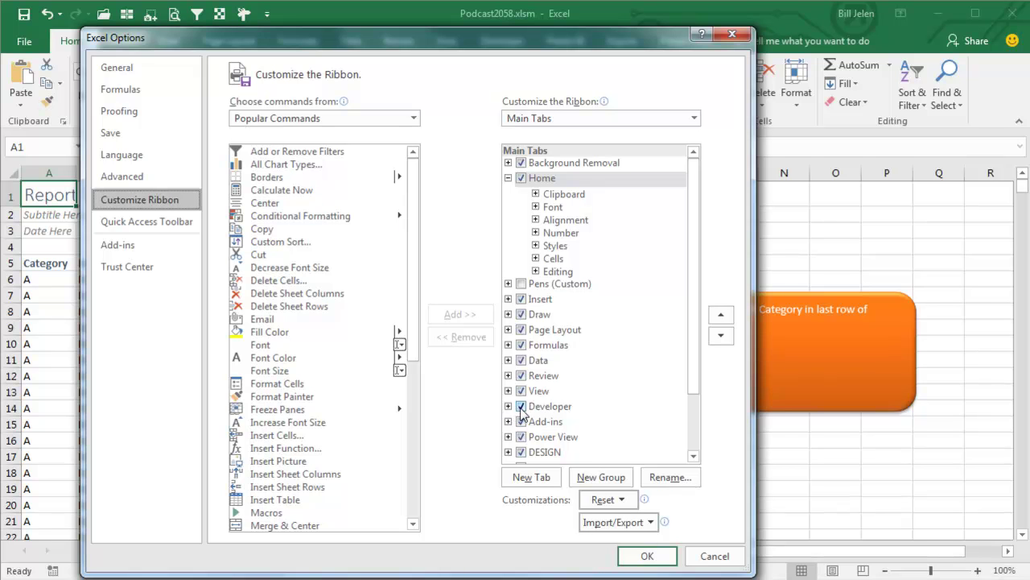
pyautogui.click(649, 556)
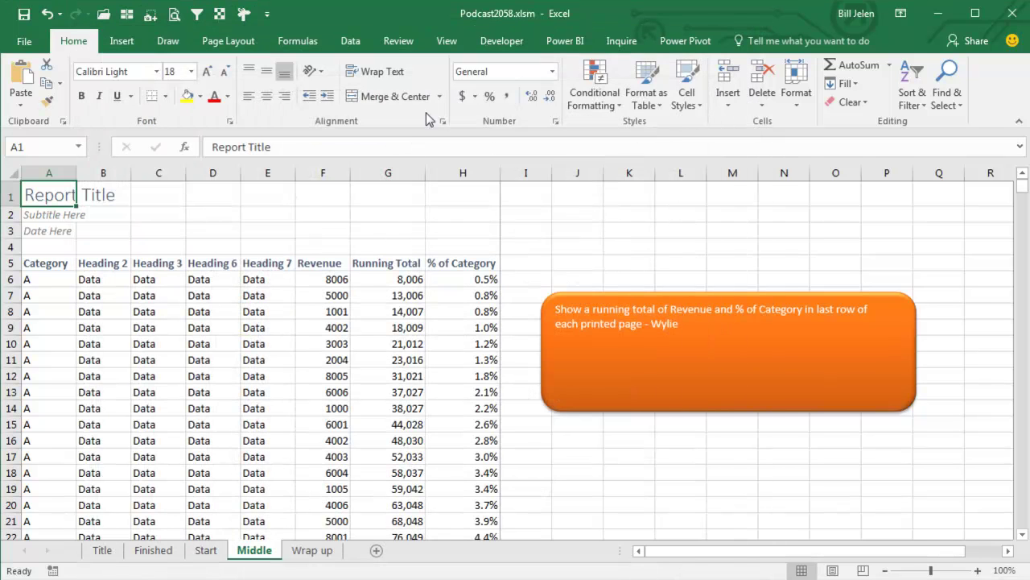
# - Review Macro Security, keeping all macros disabled with notification
pyautogui.click(500, 44)
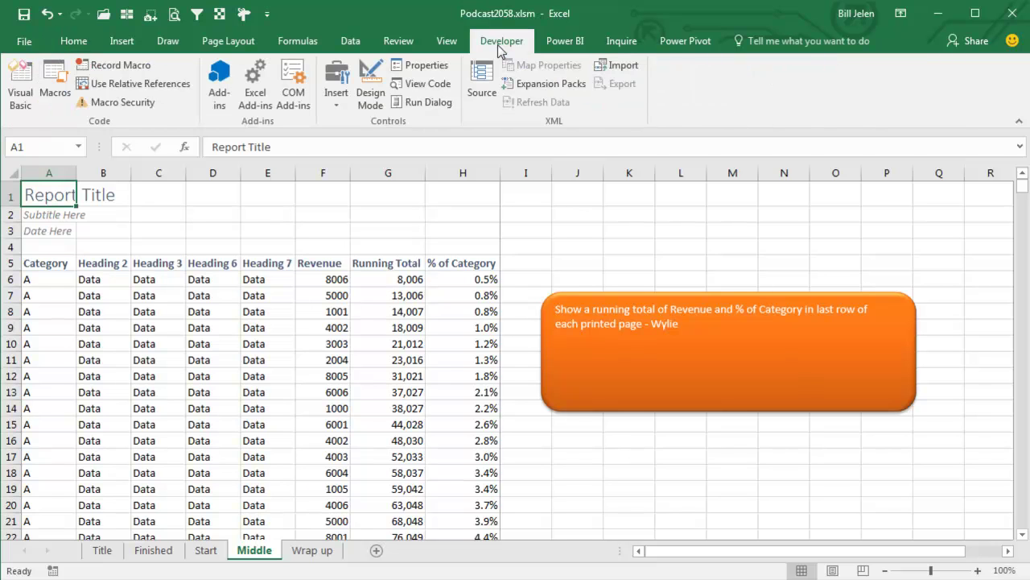
pyautogui.click(122, 105)
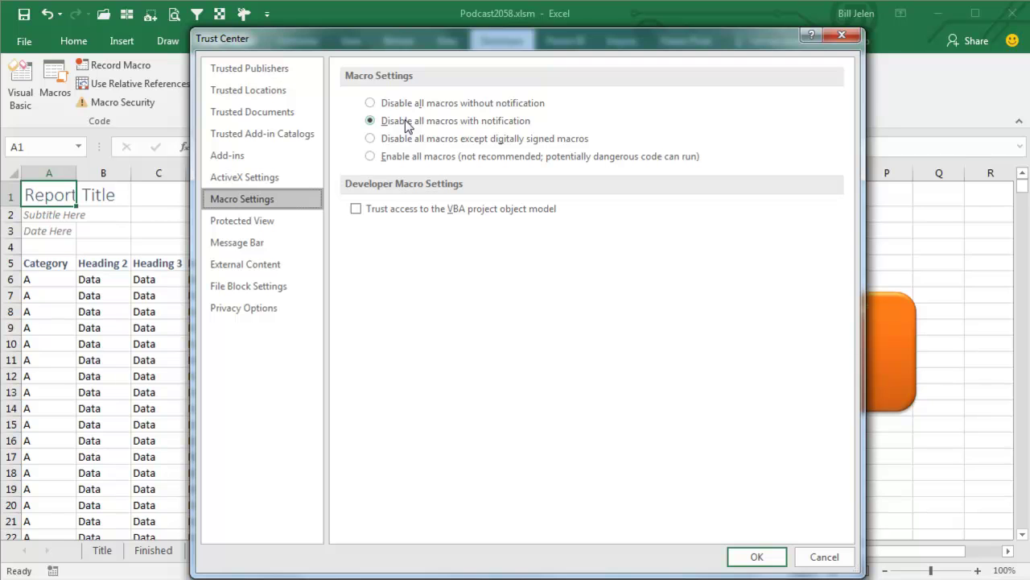
pyautogui.click(759, 557)
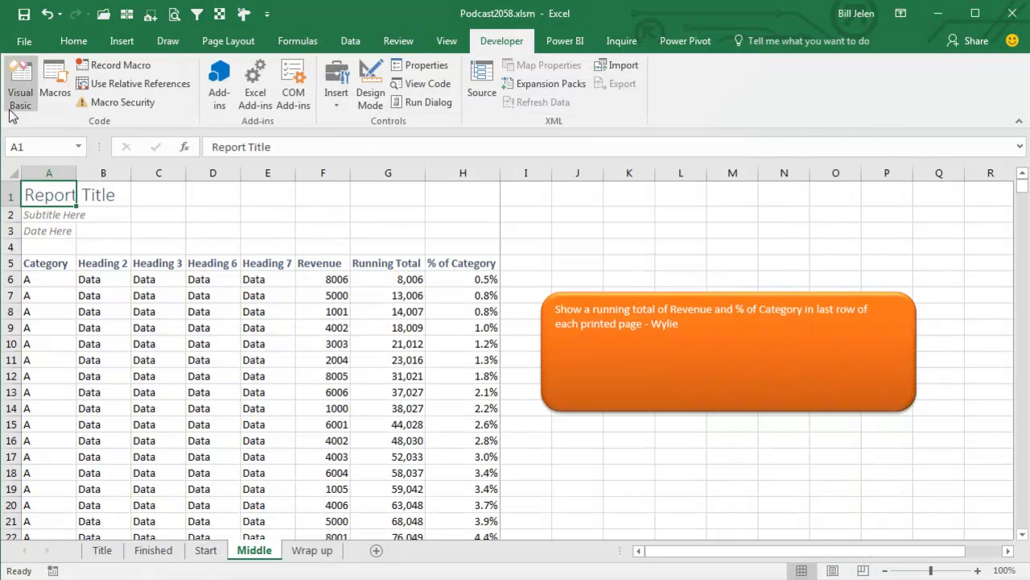
# - Open the VBA editor and show only the Project Explorer pane
pyautogui.click(19, 86)
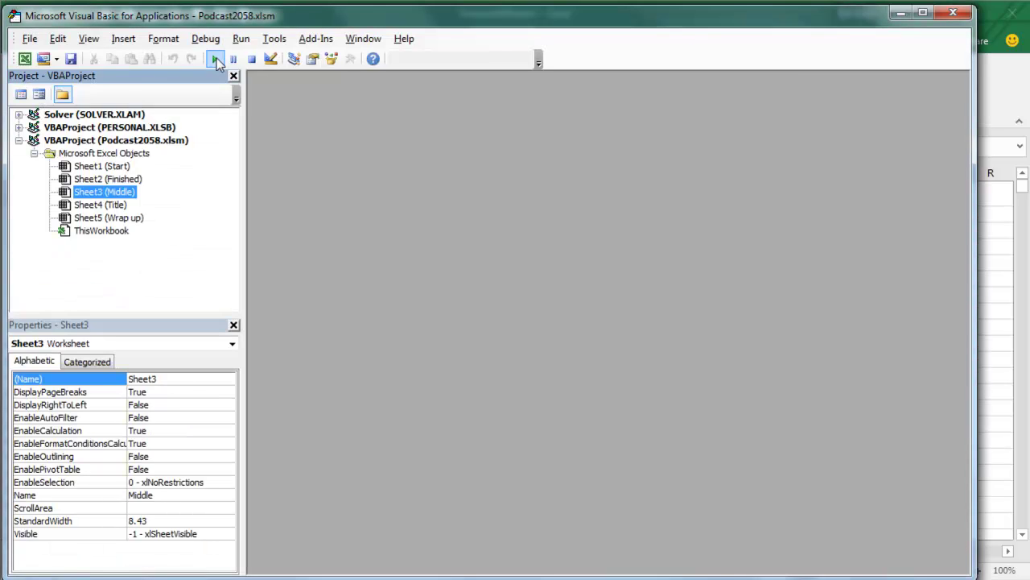
pyautogui.click(233, 76)
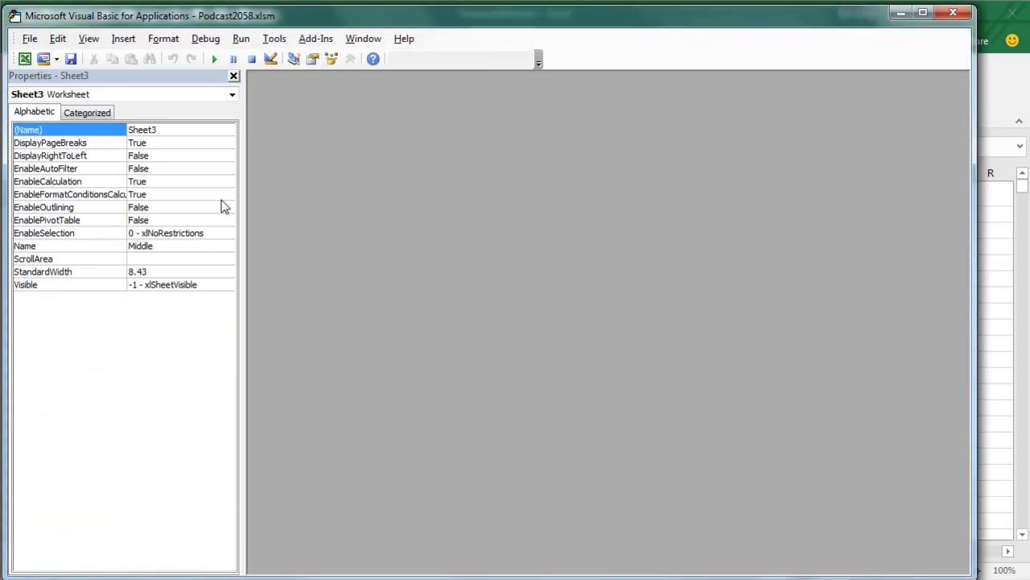
pyautogui.click(233, 76)
pyautogui.click(87, 39)
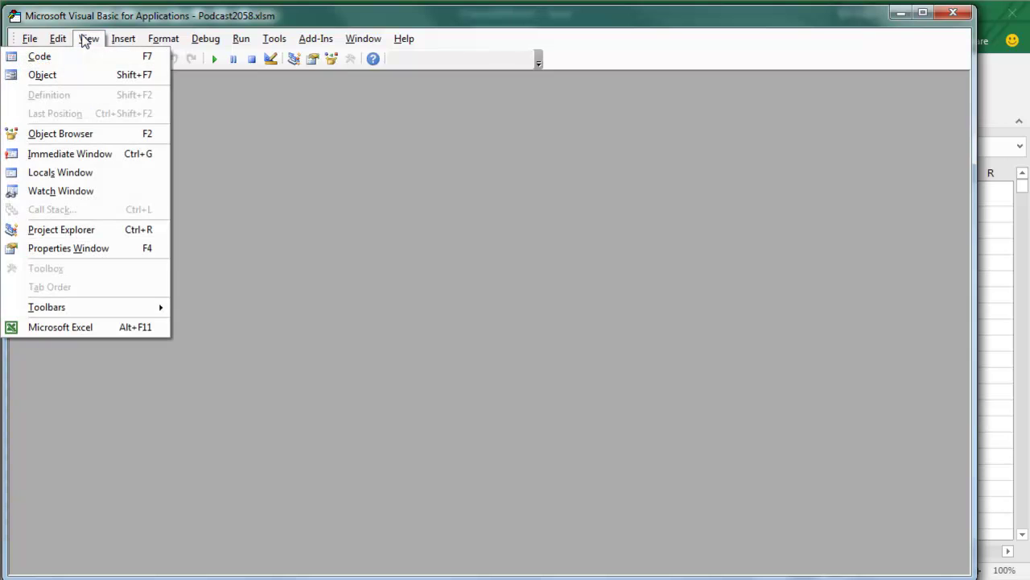
pyautogui.click(65, 230)
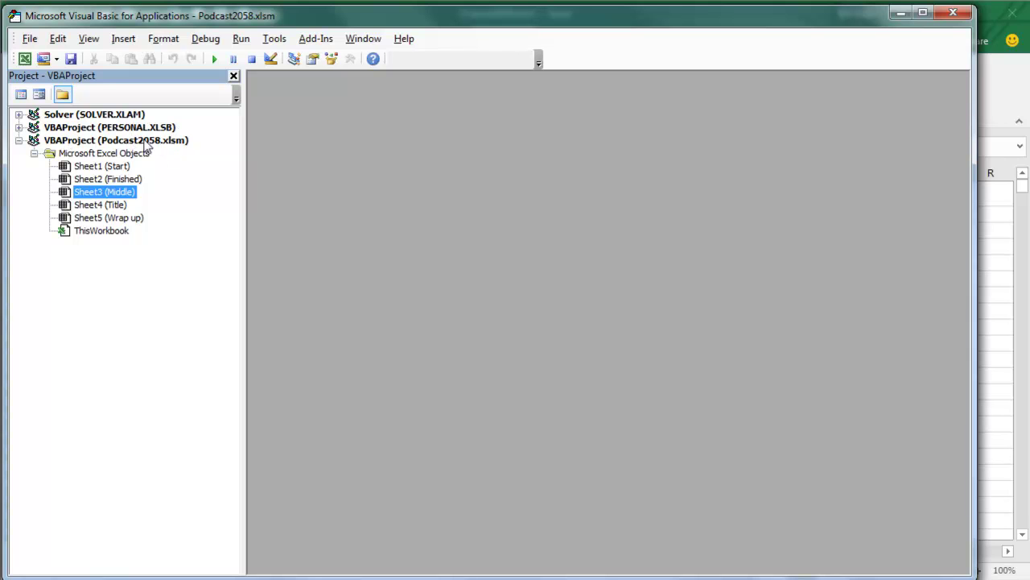
# - Insert a new Module1 into the Podcast2058.xlsm project
pyautogui.click(89, 142)
pyautogui.click(123, 38)
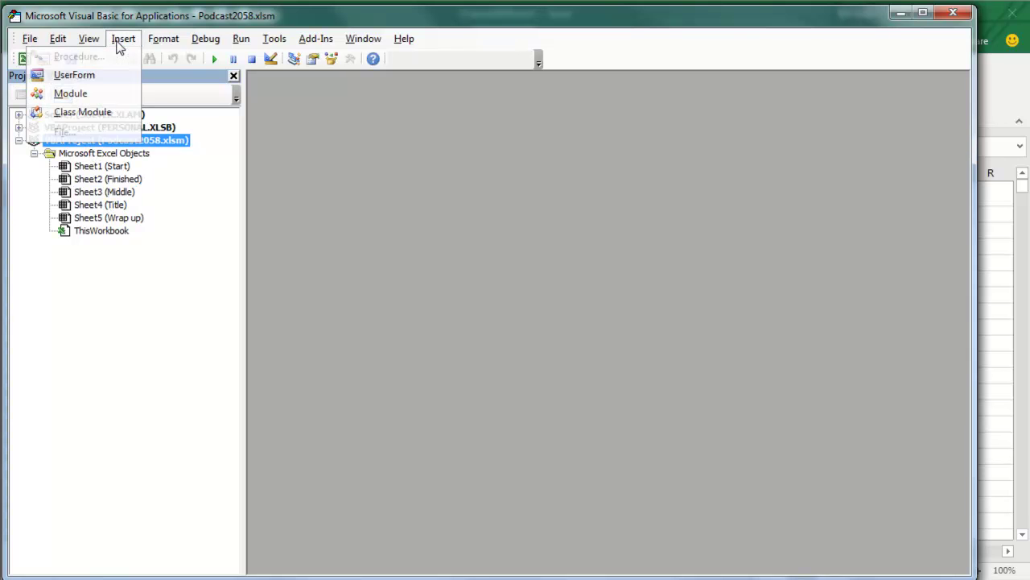
pyautogui.click(89, 95)
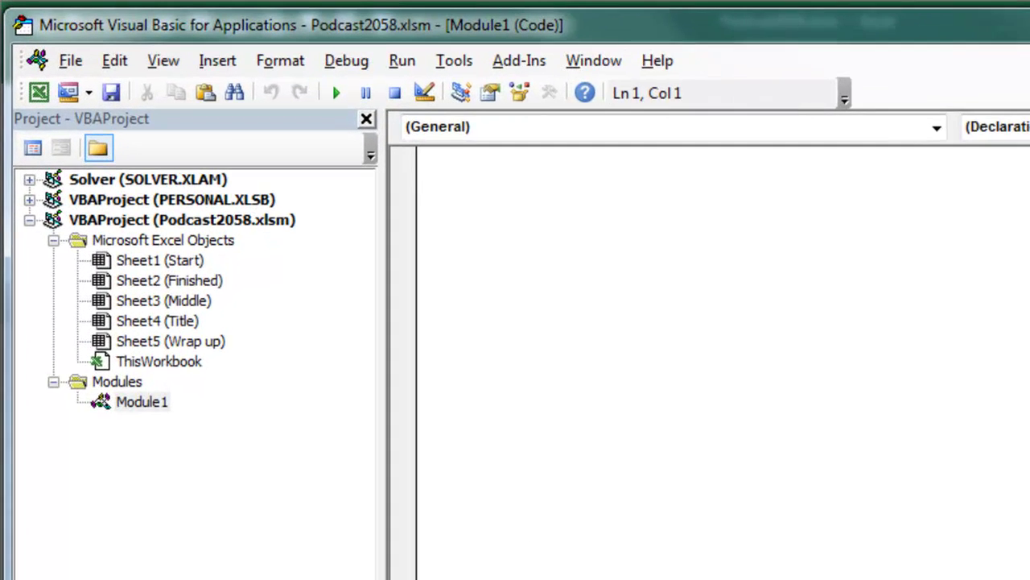
# - Paste the FindAllPageBreaksTwo macro and change xlUp's 'l' to a capital L
pyautogui.write('Sub FindAllPageBreaksTwo()     Dim HPB As HPageBreak      \' To start, hide all data in column G & H     FinalRow = Cells(Rows.Count, 1).End(xlUp).Row     Range("G6:H" & FinalRow).NumberFormat = ";;;"      ActiveWindow.View = xlPageBreakPreview     For Each HPB In ActiveSheet.HPageBreaks         LastRow = HPB.Location.Row - 1         \' Unide column 7 (G) and 8 (H)         Cells(LastRow, 7).NumberFormat = "$#,##0"         Cells(LastRow, 8).NumberFormat = "0.0%"     Next HPB     ActiveWindow.View = xlNormalView End Sub')
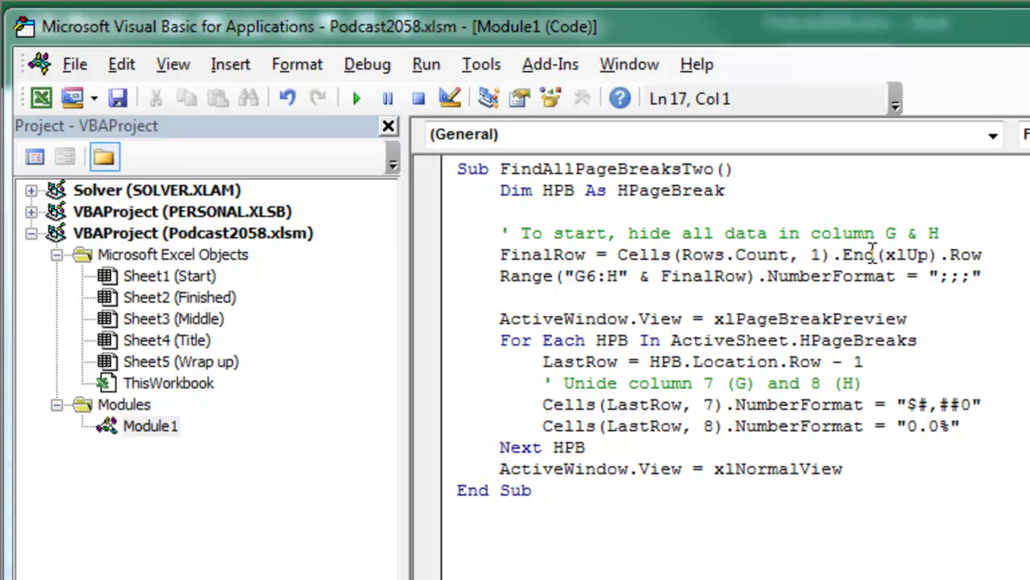
pyautogui.moveTo(895, 255); pyautogui.dragTo(906, 254)
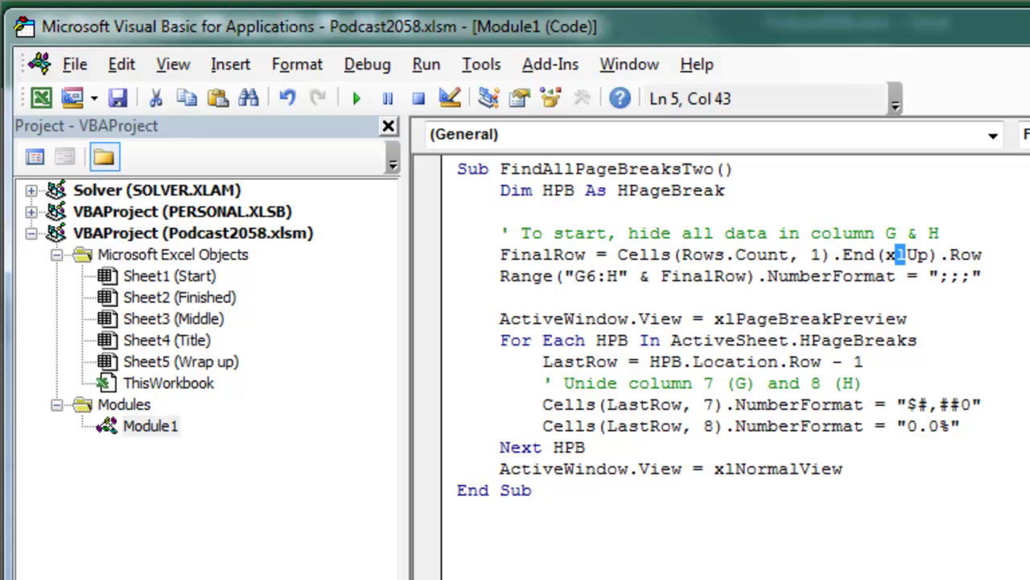
pyautogui.write('L')
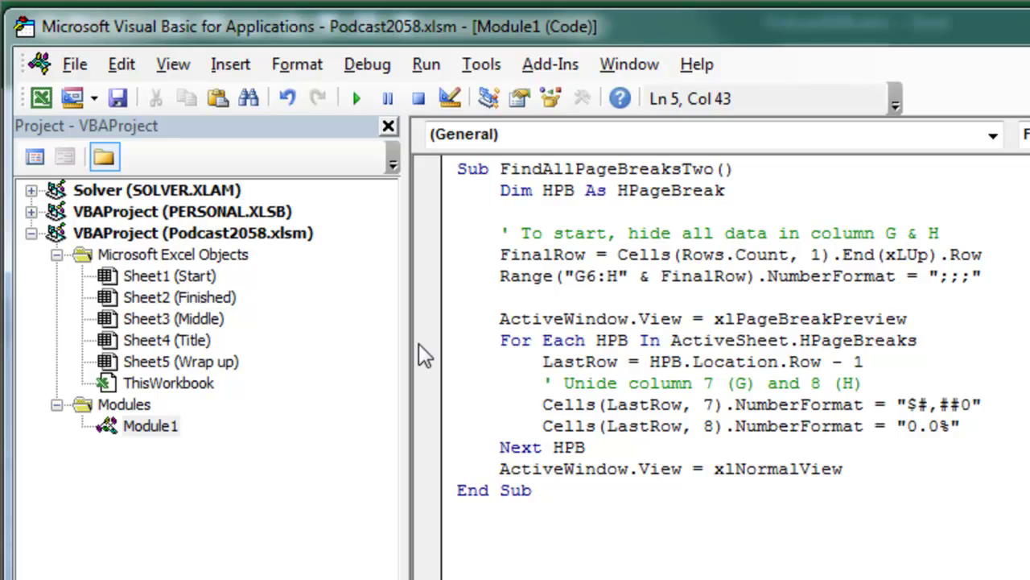
# - Toggle to Excel and back to the VBA editor with Alt+F11, restoring xlUp's capitalisation
pyautogui.hotkey('alt', 'F11')
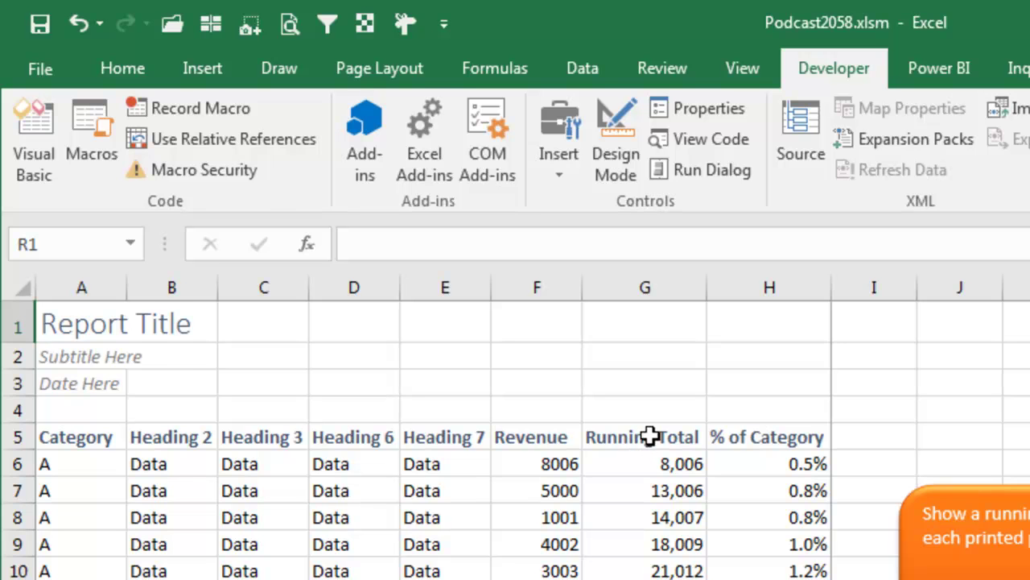
pyautogui.hotkey('alt', 'F11')
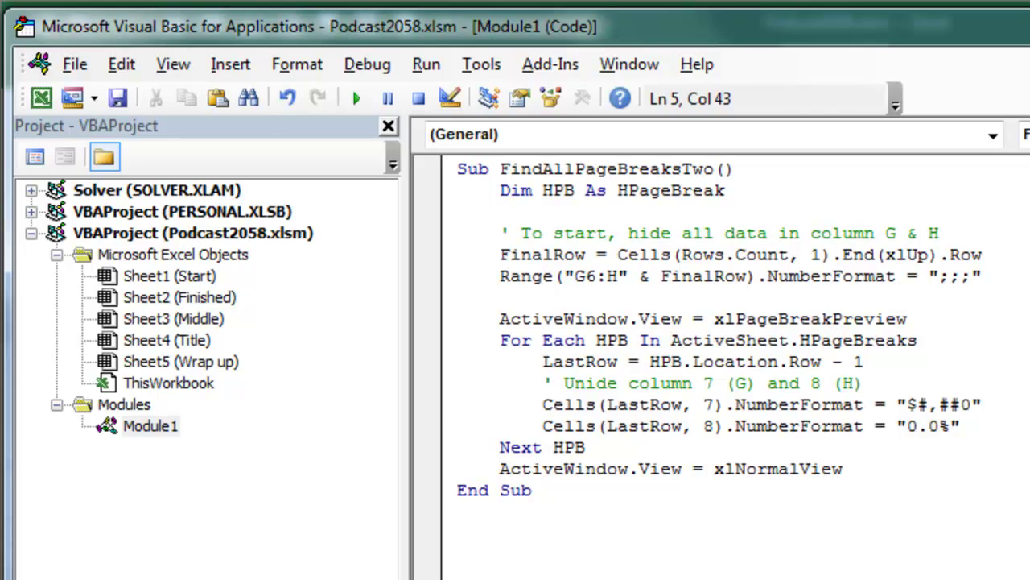
# - Close the VBA editor and draw a rounded rectangle above the orange note, spanning columns J–O
pyautogui.click(71, 64)
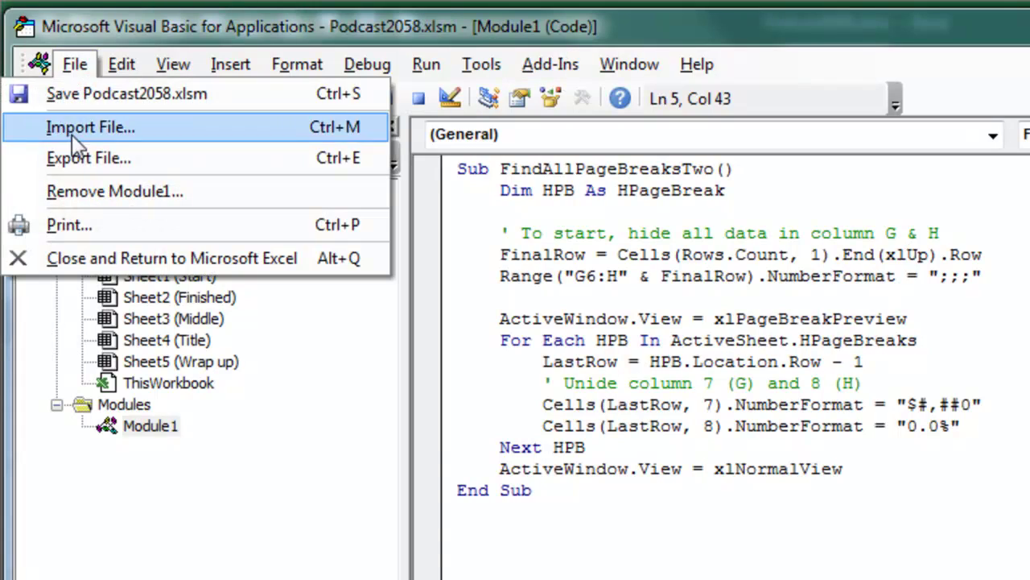
pyautogui.click(76, 251)
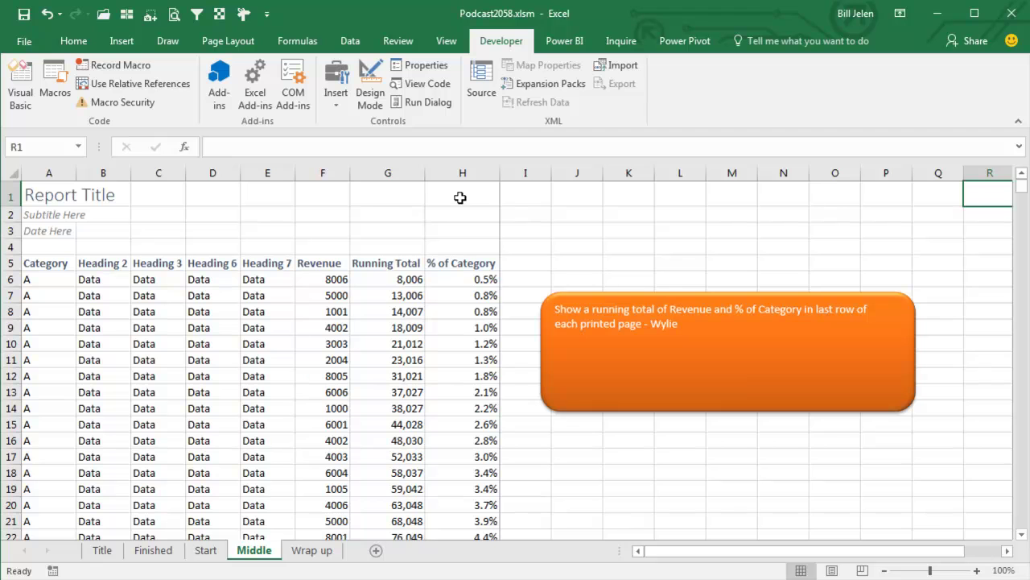
pyautogui.click(128, 44)
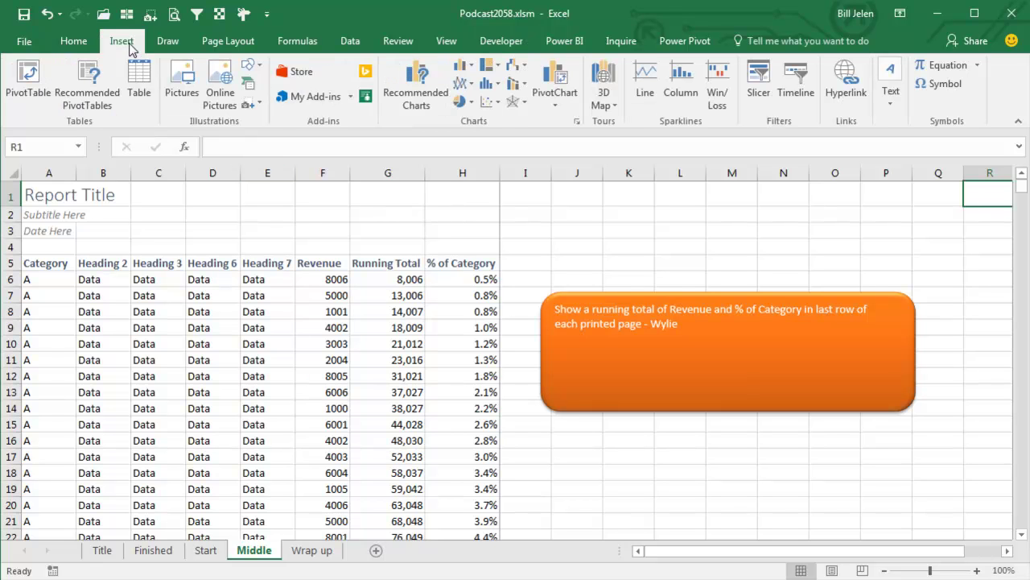
pyautogui.click(250, 65)
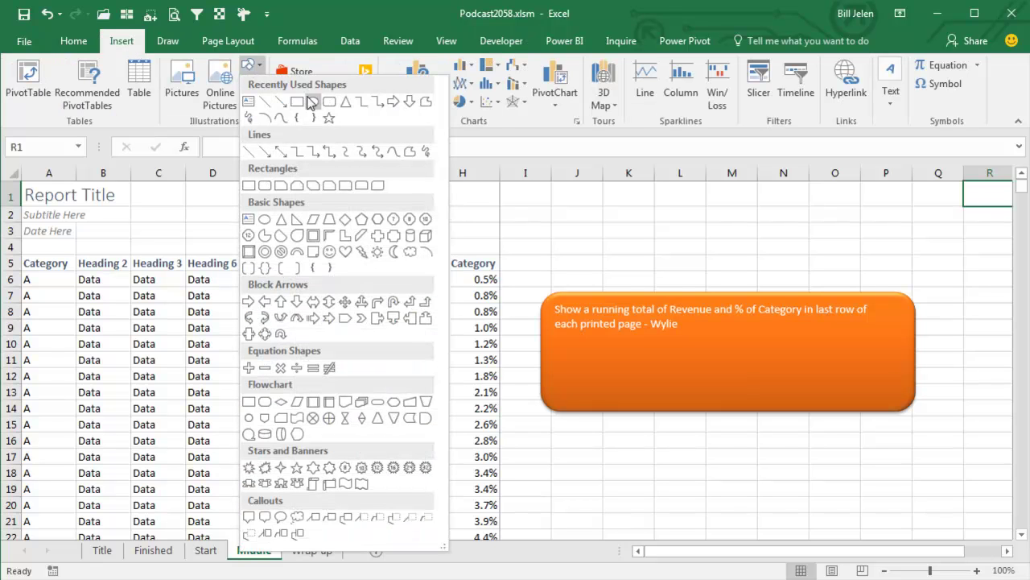
pyautogui.click(311, 100)
pyautogui.moveTo(556, 200); pyautogui.dragTo(829, 245)
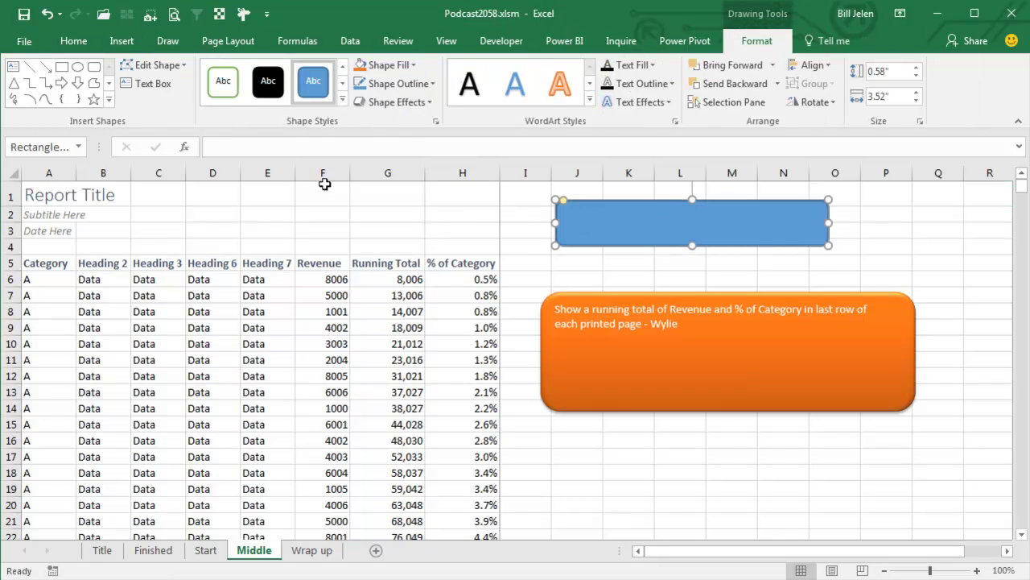
# - Apply an Office theme effects set and give the rectangle the glossy green shape style
pyautogui.click(228, 41)
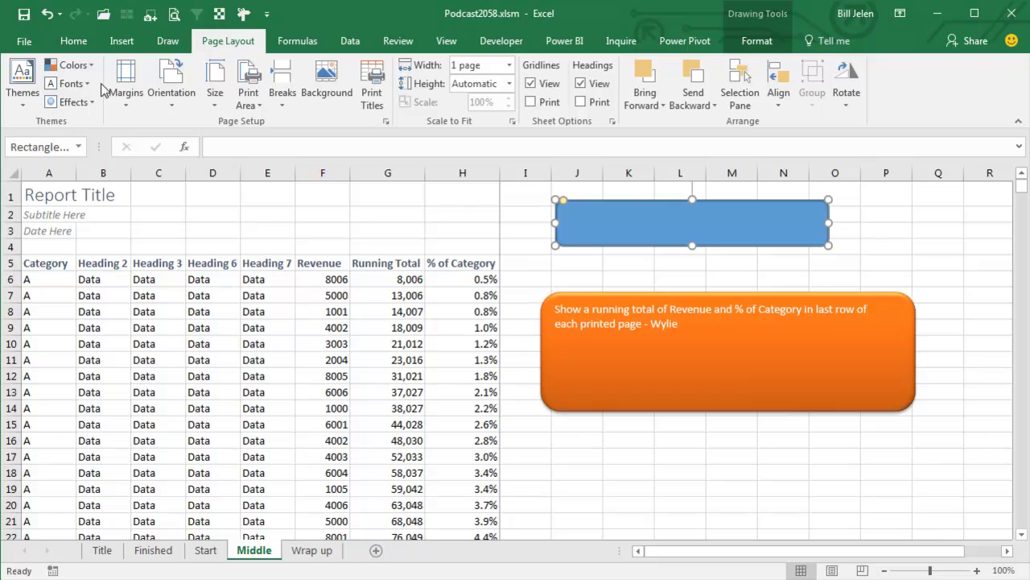
pyautogui.click(71, 101)
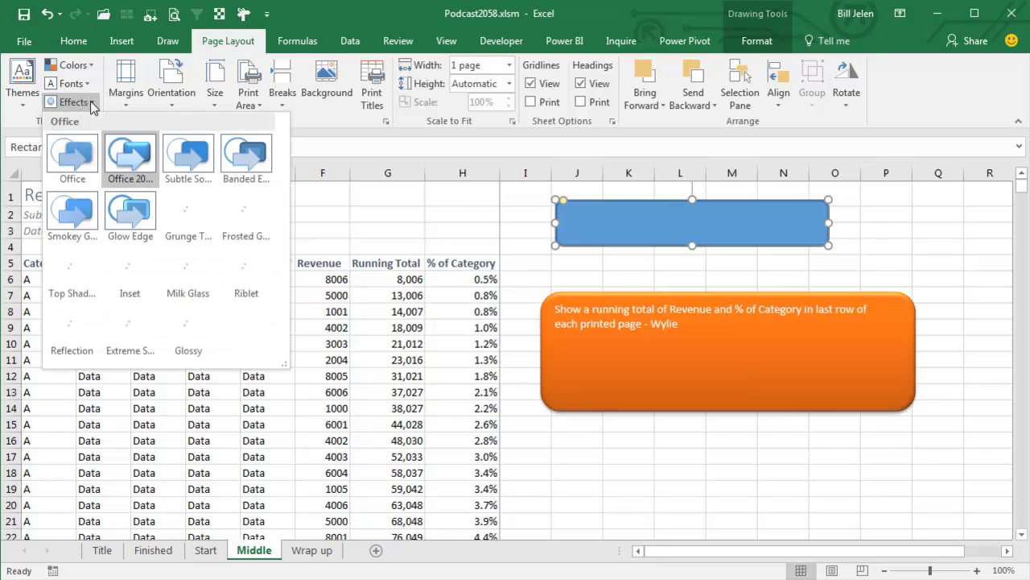
pyautogui.click(129, 153)
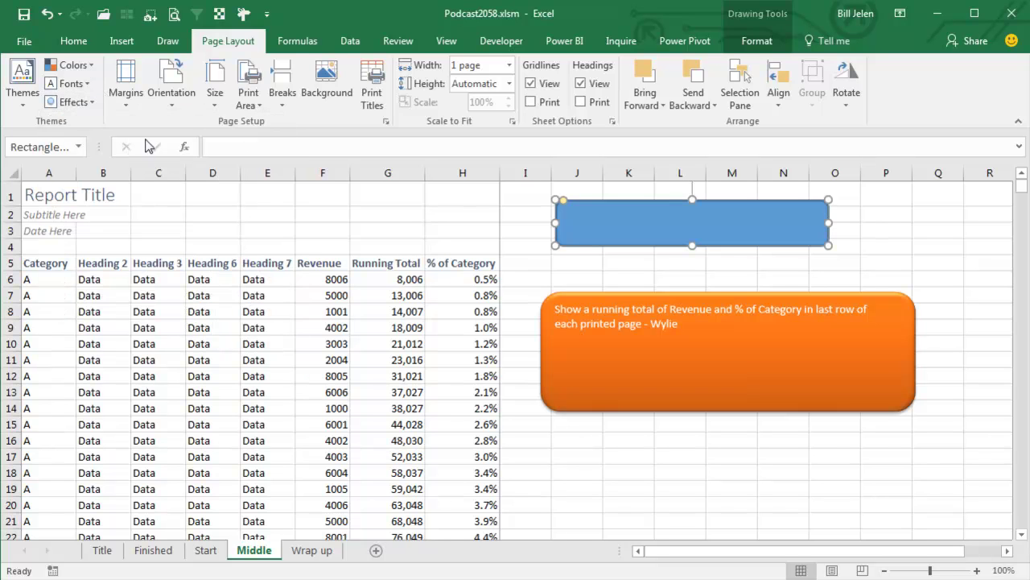
pyautogui.click(750, 41)
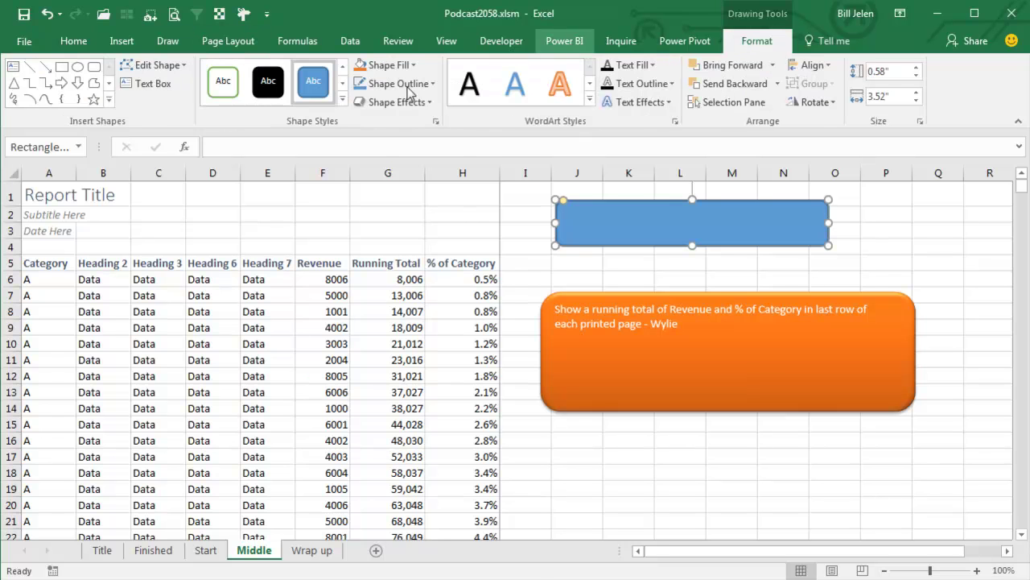
pyautogui.click(343, 100)
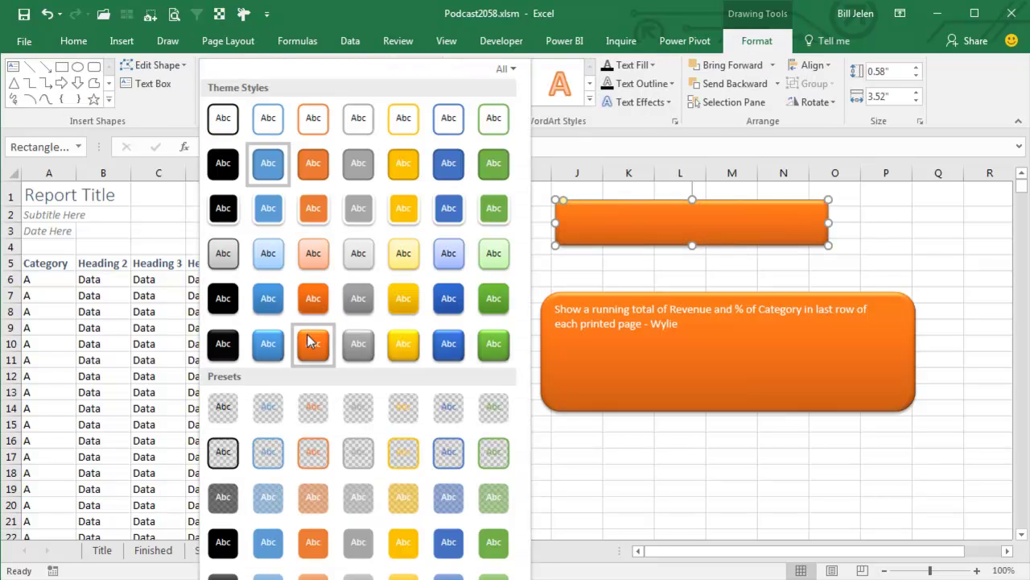
pyautogui.click(493, 346)
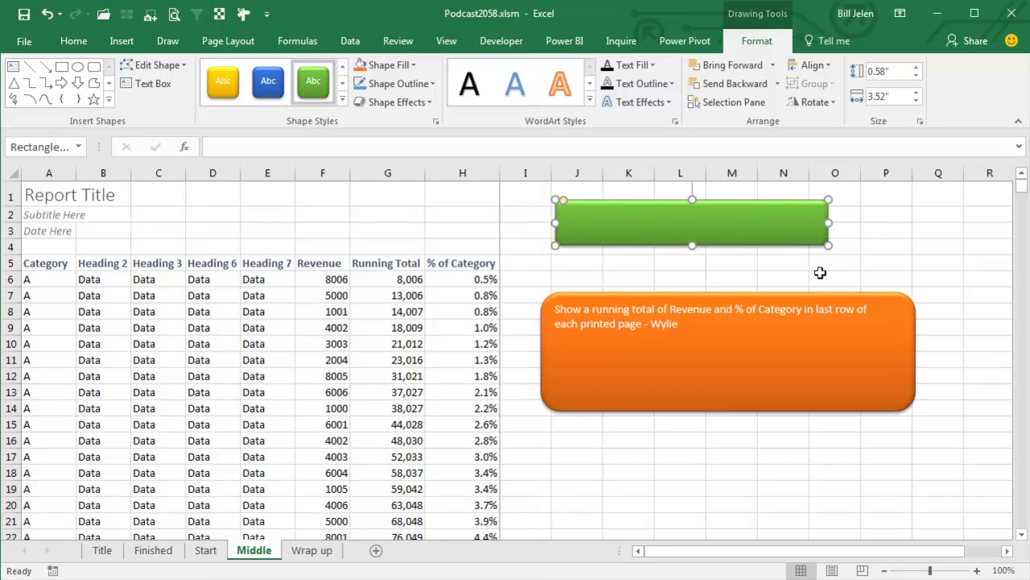
# - Label the button 'Reset Page Break Totals!' with middle-centred text enlarged to 18 point
pyautogui.write('Reset Page Break Totals!')
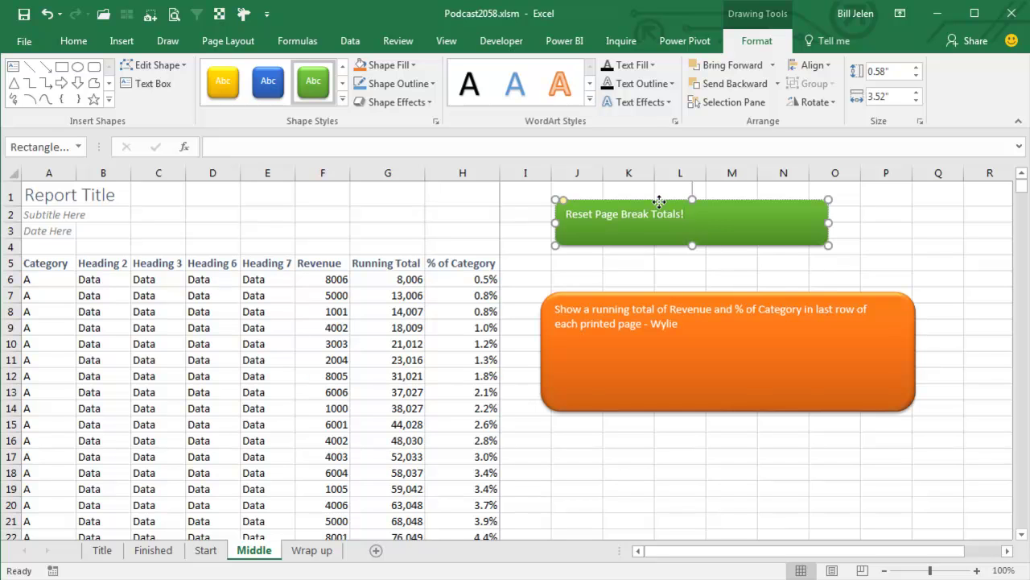
pyautogui.click(73, 41)
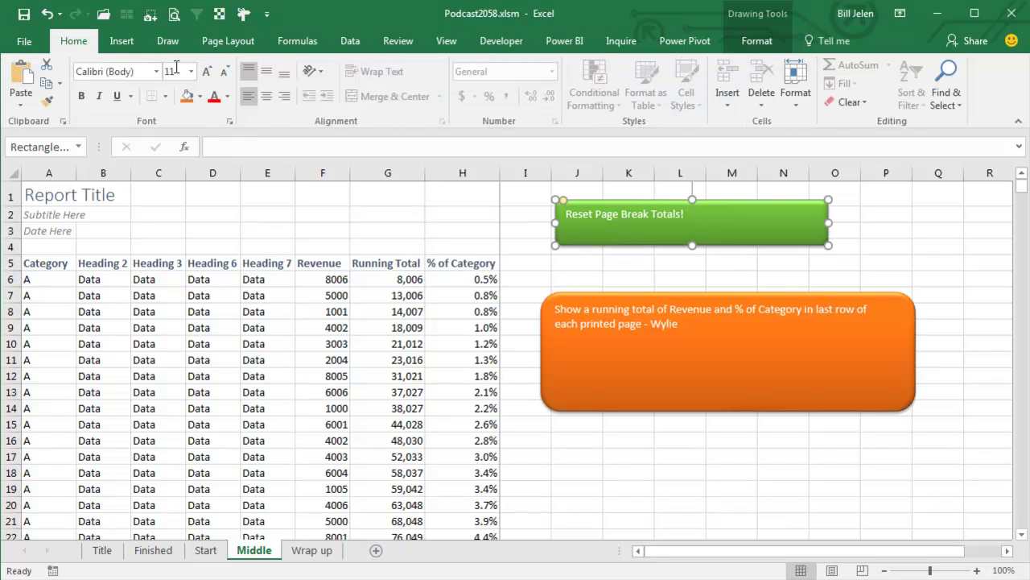
pyautogui.click(266, 70)
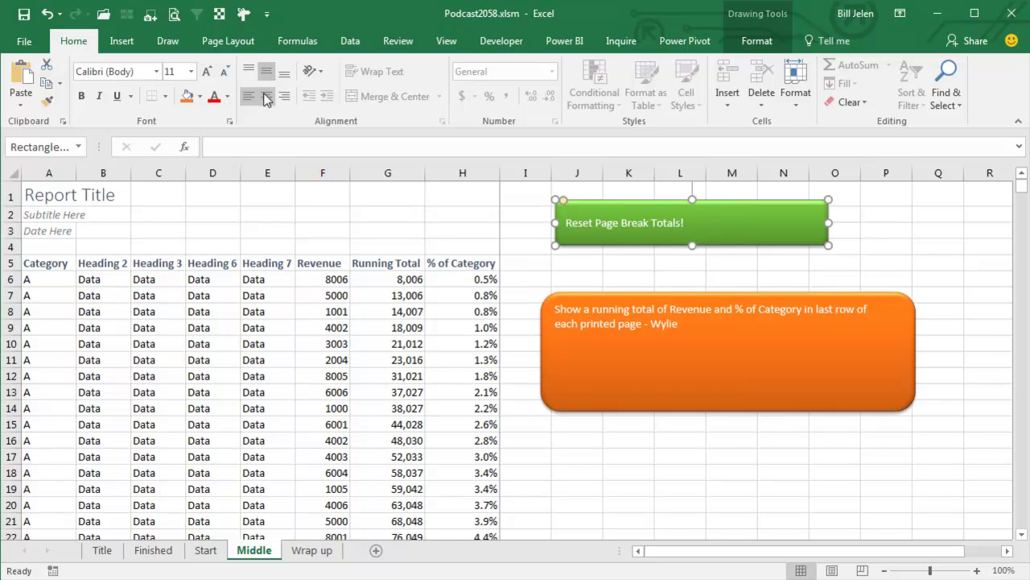
pyautogui.click(266, 97)
pyautogui.click(206, 72)
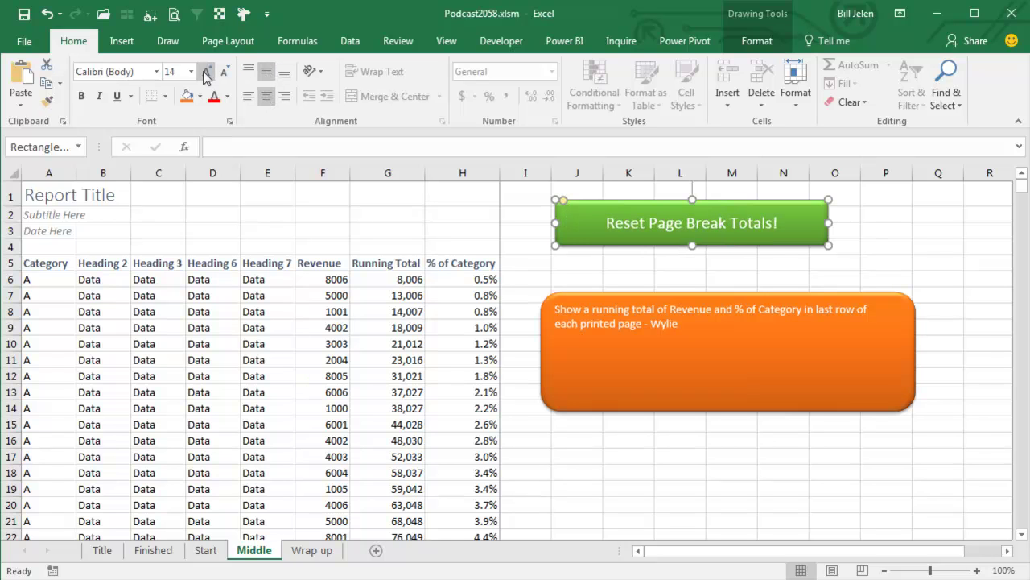
pyautogui.click(206, 71)
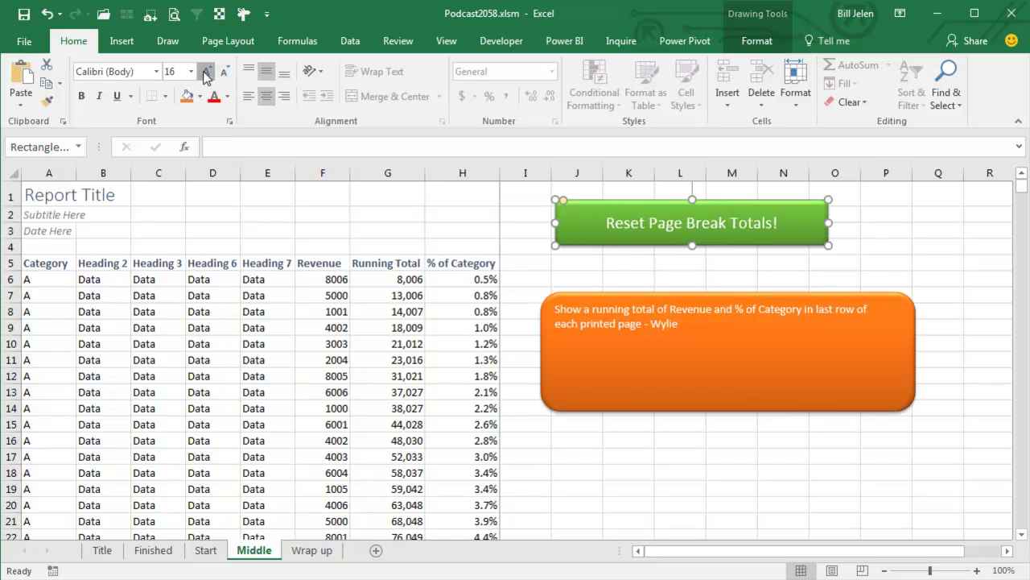
# - Assign the FindAllPageBreaksTwo macro to the green button
pyautogui.rightClick(573, 212)
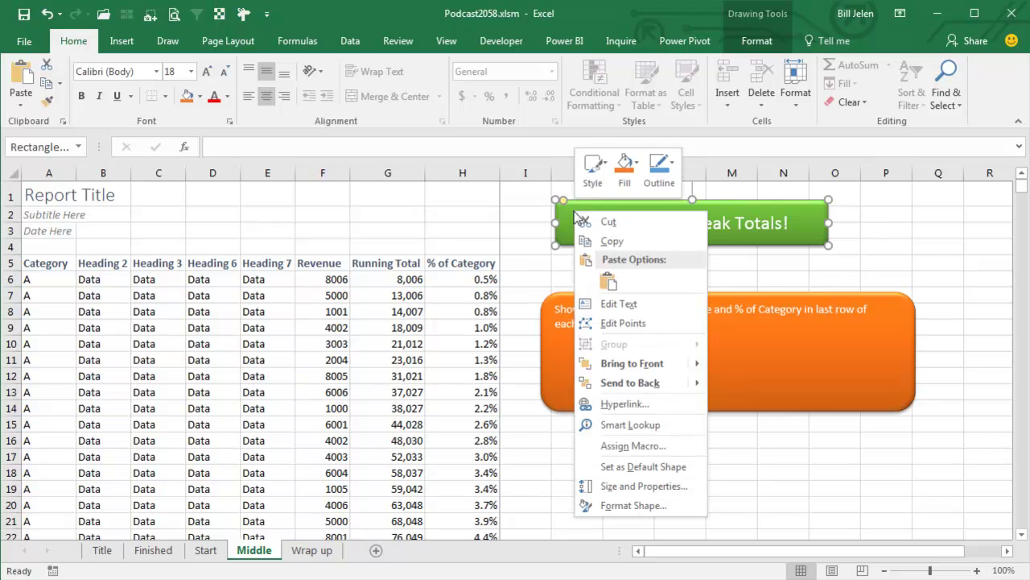
pyautogui.click(633, 445)
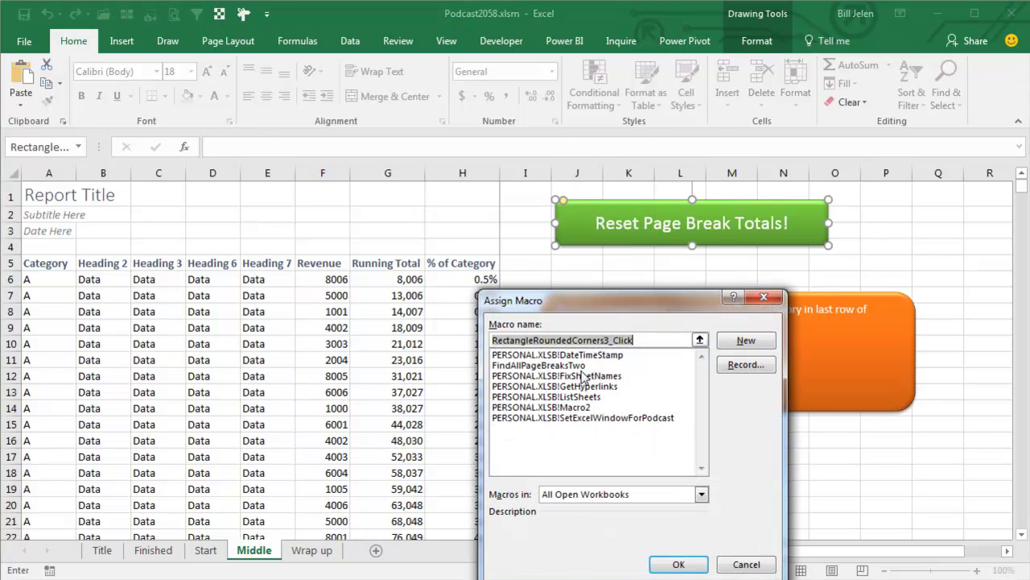
pyautogui.click(578, 366)
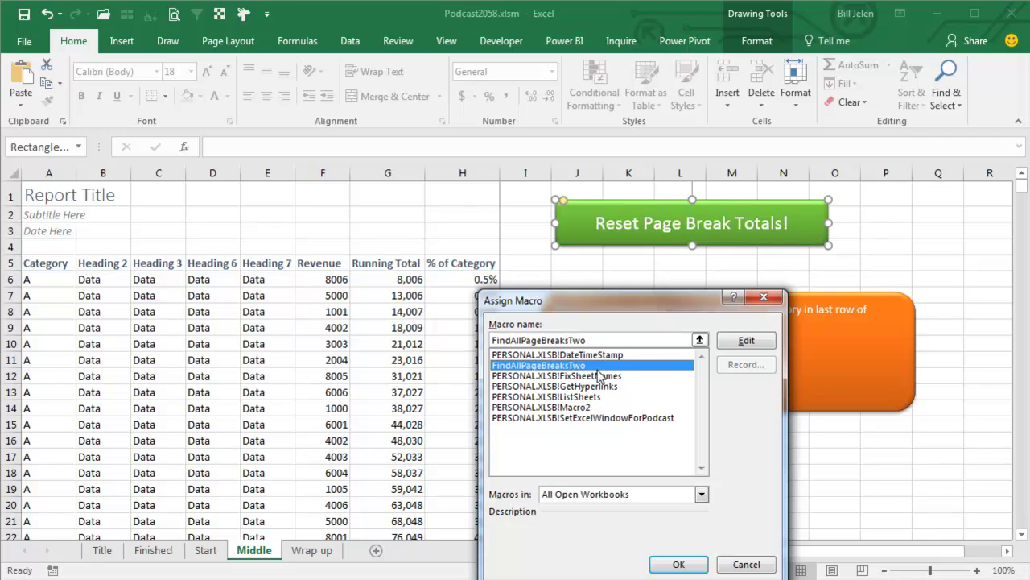
pyautogui.click(679, 563)
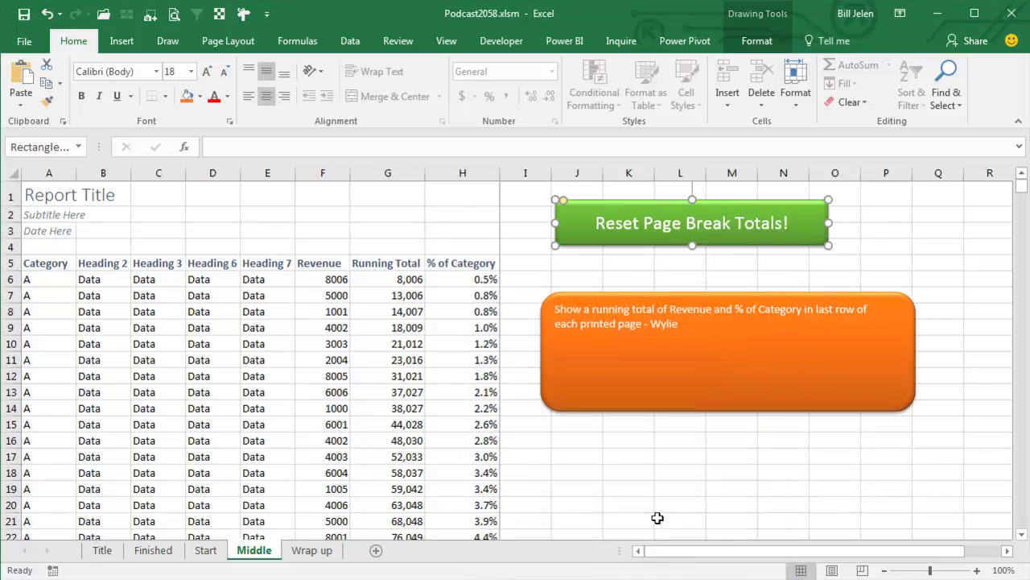
pyautogui.click(634, 458)
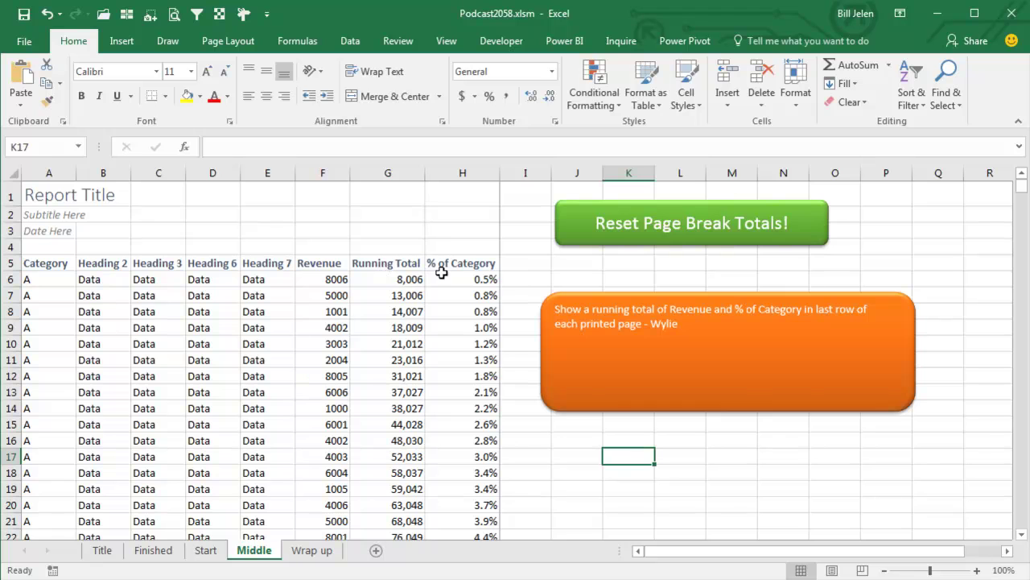
# - Run the button macro, check G8's formula, and verify page-end totals like $168,121 and 9.7%
pyautogui.click(665, 231)
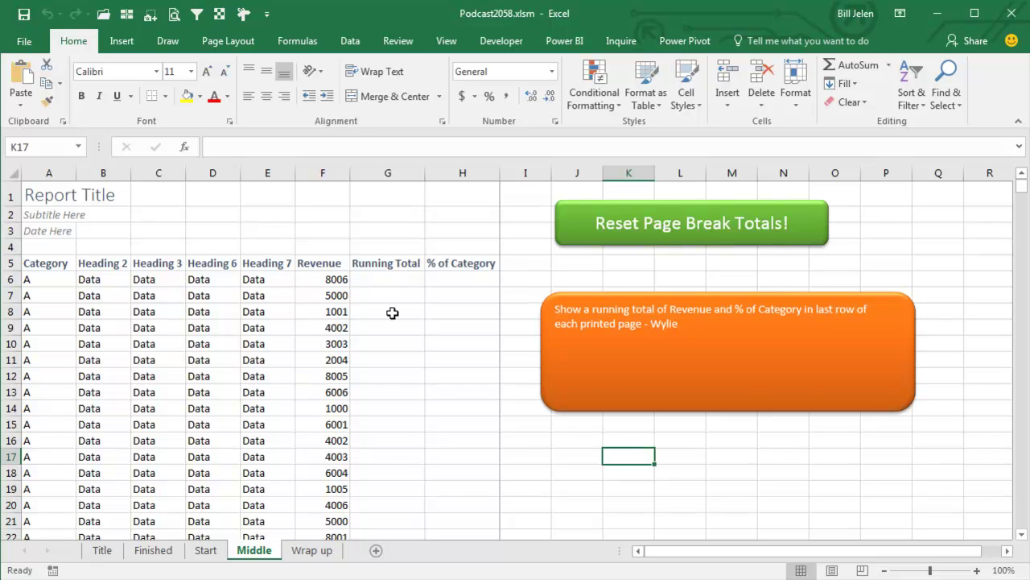
pyautogui.click(392, 314)
pyautogui.scroll(-4, 416, 405)
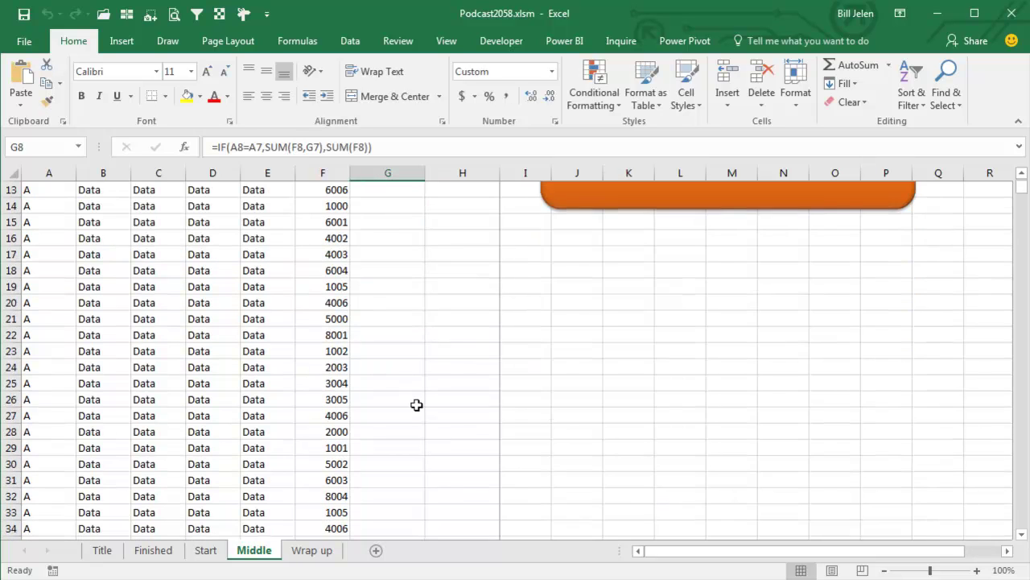
pyautogui.scroll(-5, 417, 405)
pyautogui.scroll(-1, 416, 405)
pyautogui.scroll(-1, 472, 492)
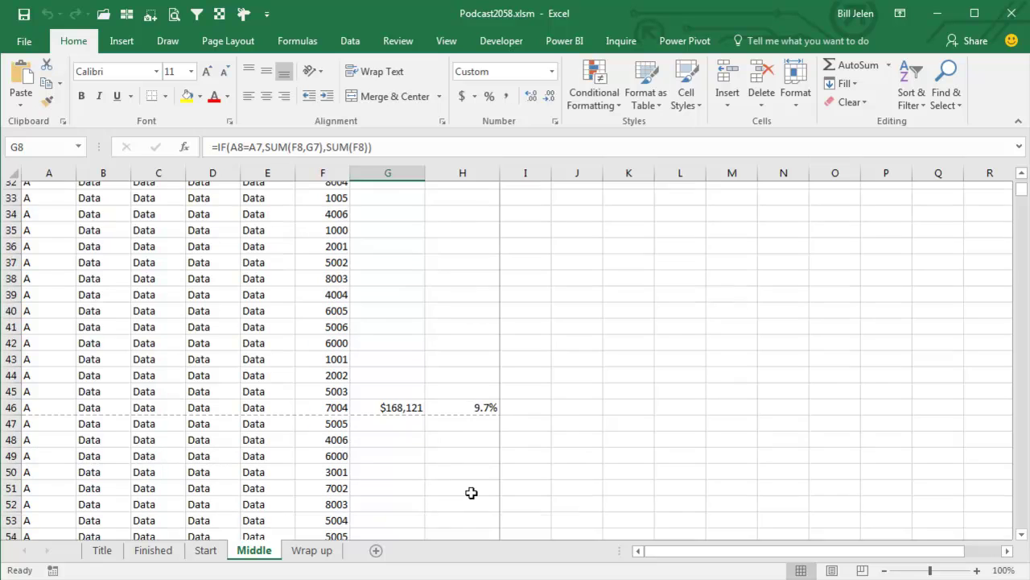
pyautogui.scroll(-7, 471, 492)
pyautogui.scroll(-4, 472, 492)
pyautogui.scroll(-2, 471, 493)
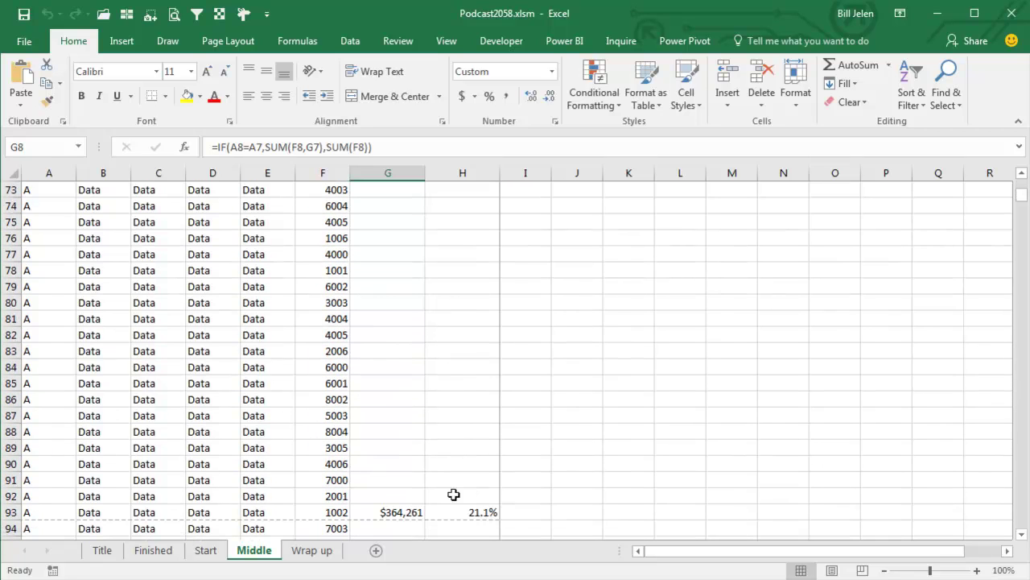
pyautogui.scroll(1, 414, 494)
pyautogui.scroll(10, 416, 491)
pyautogui.scroll(6, 416, 489)
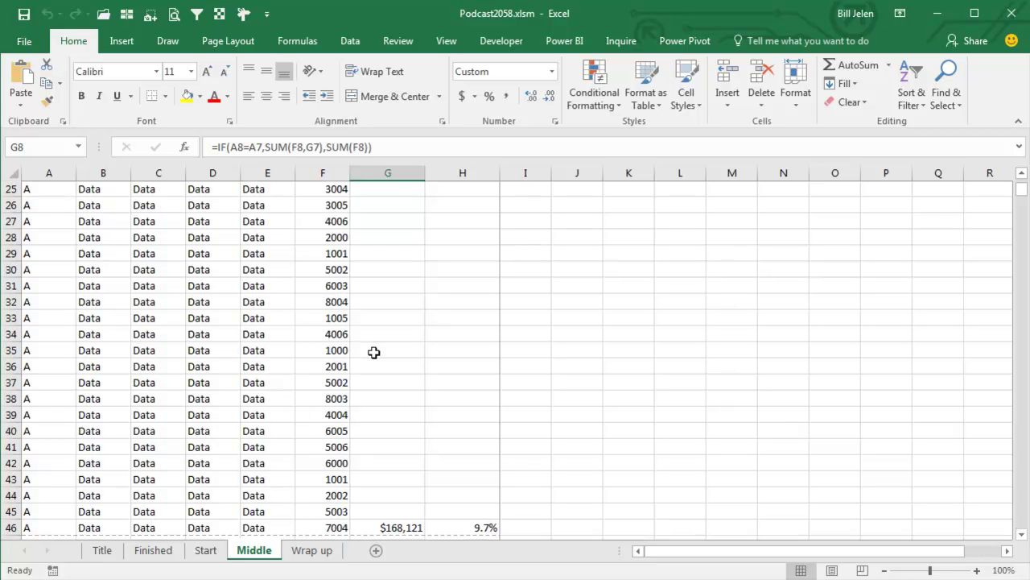
pyautogui.scroll(-7, 373, 352)
pyautogui.scroll(-7, 374, 352)
pyautogui.scroll(-3, 374, 352)
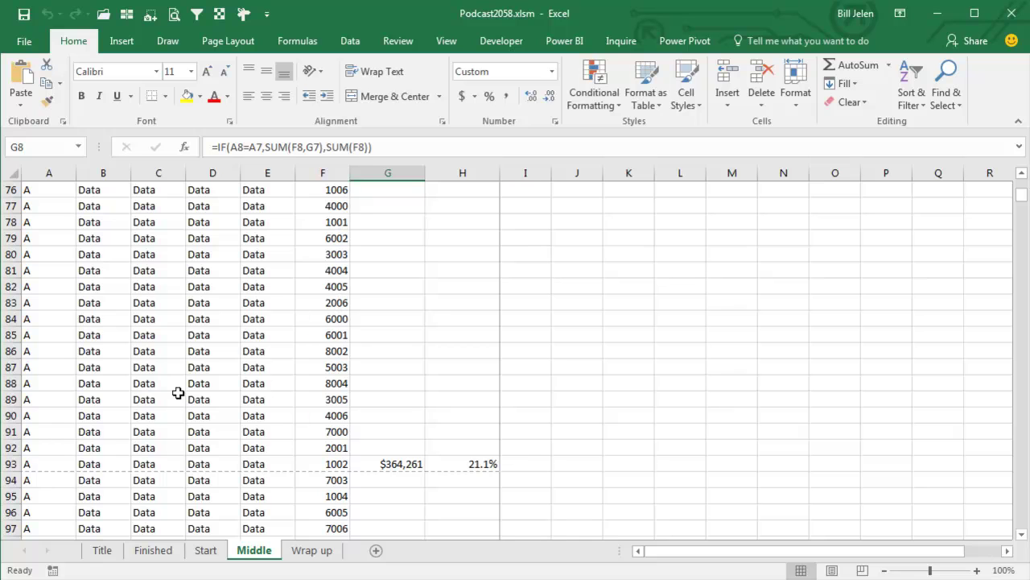
# - Apply the Wide margin preset to the printed pages
pyautogui.click(241, 43)
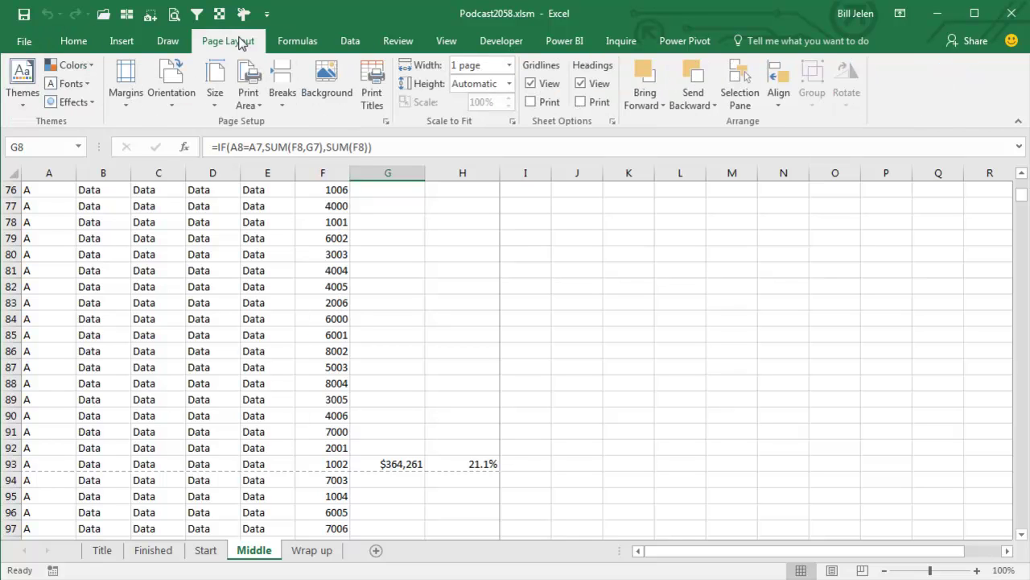
pyautogui.click(126, 106)
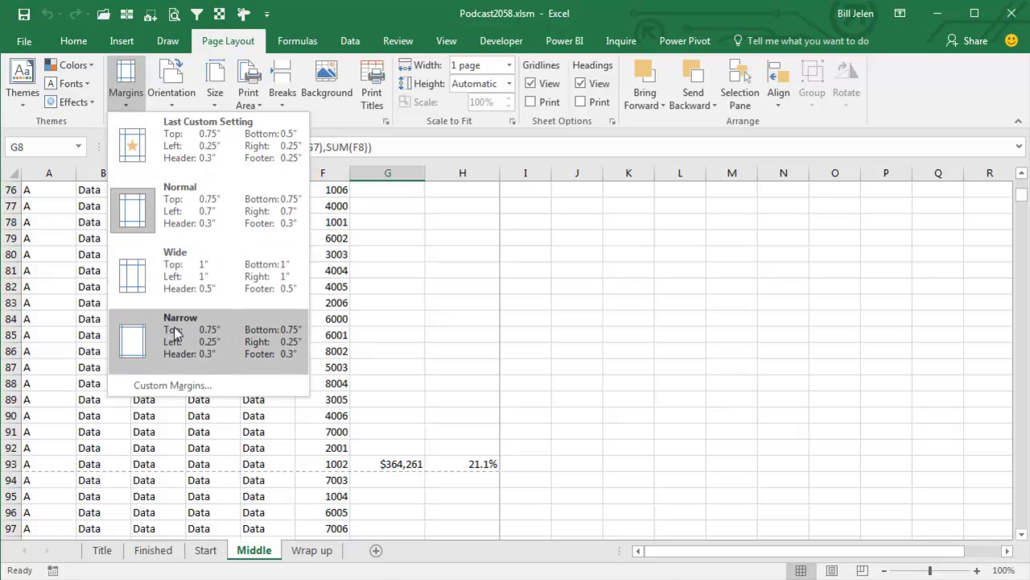
pyautogui.click(173, 280)
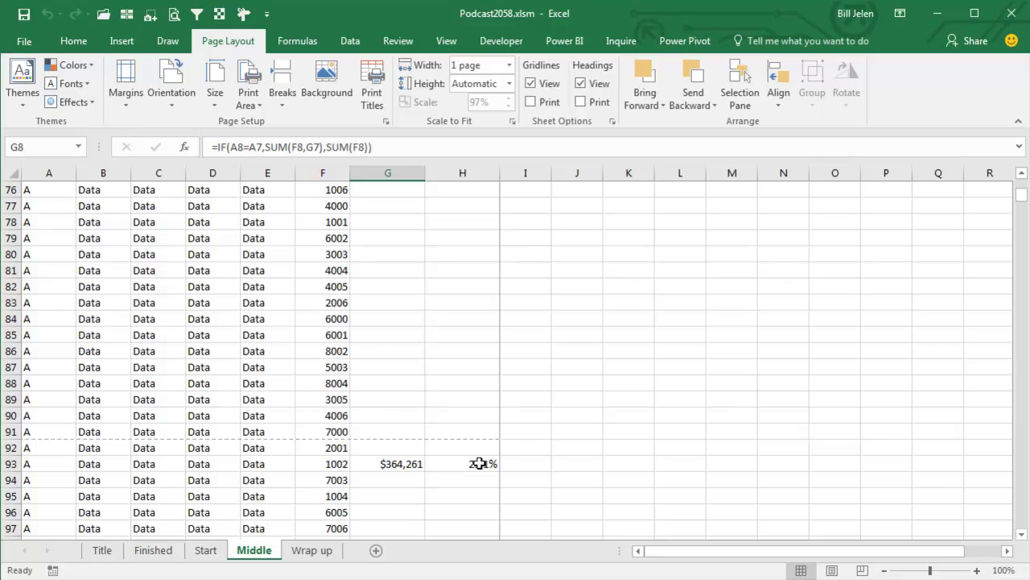
# - Set rows 1:4 as print titles repeating at the top of every page
pyautogui.click(374, 90)
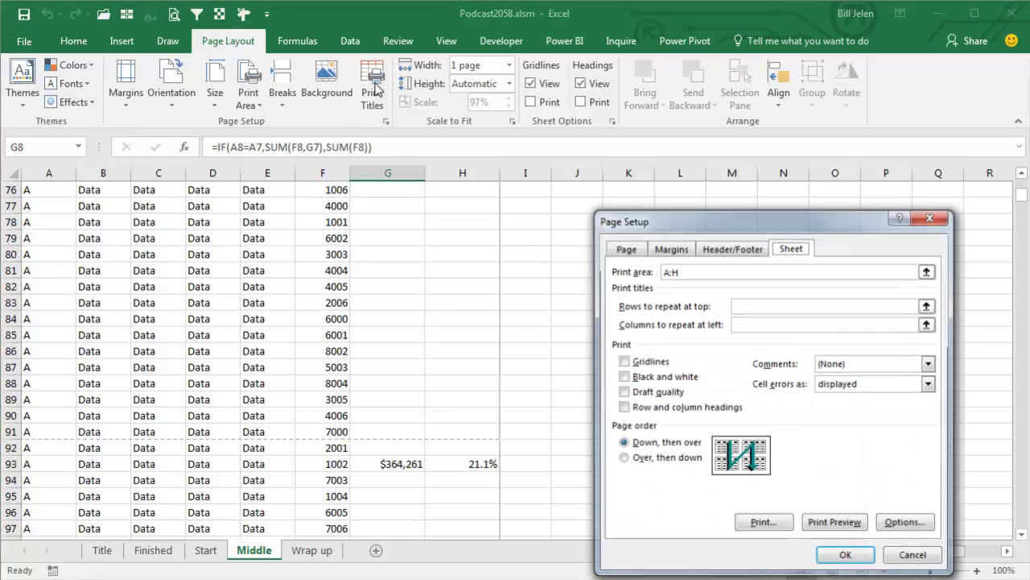
pyautogui.click(738, 304)
pyautogui.write('1:4')
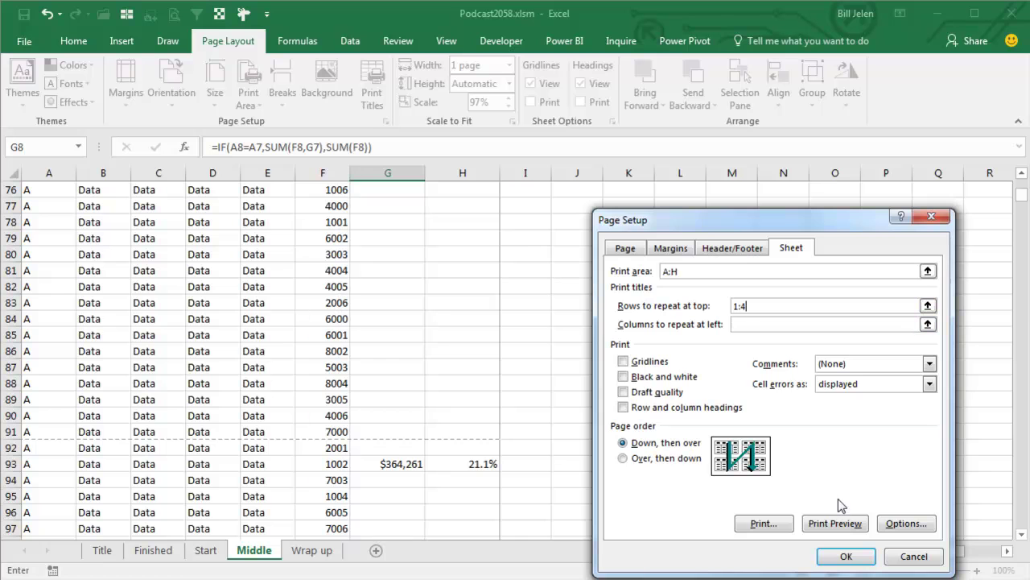
pyautogui.click(846, 557)
# - Return to the sheet top and rerun Reset Page Break Totals! for the new layout
pyautogui.scroll(-9, 589, 446)
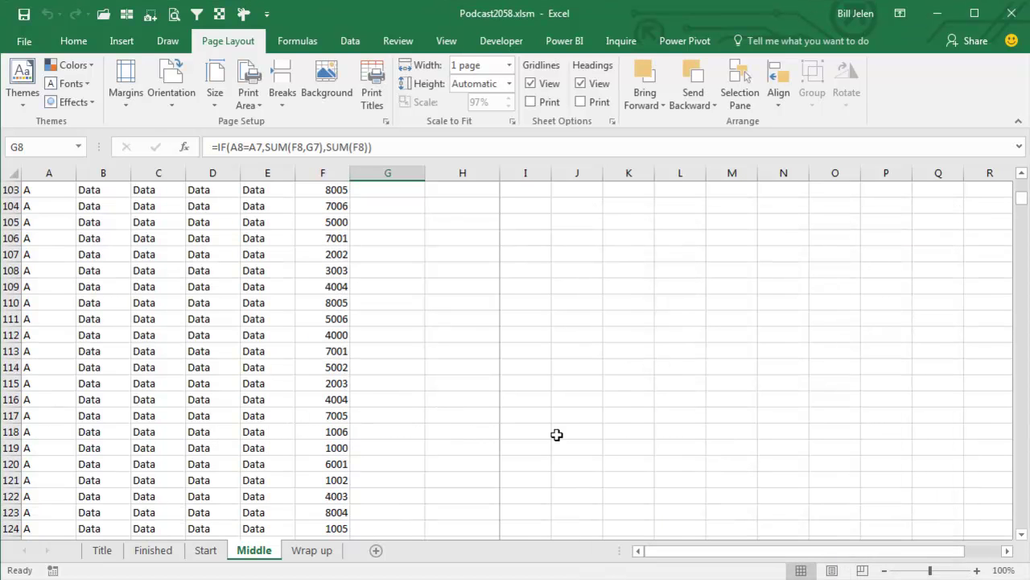
pyautogui.scroll(-1, 556, 435)
pyautogui.scroll(-7, 555, 432)
pyautogui.scroll(1, 554, 433)
pyautogui.scroll(1, 520, 434)
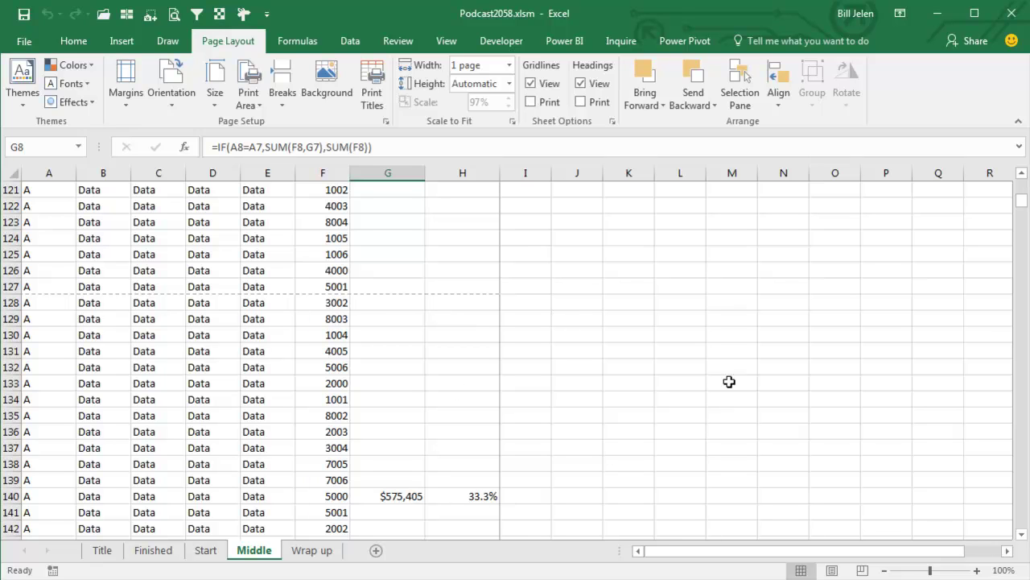
pyautogui.moveTo(1023, 214); pyautogui.dragTo(1020, 172)
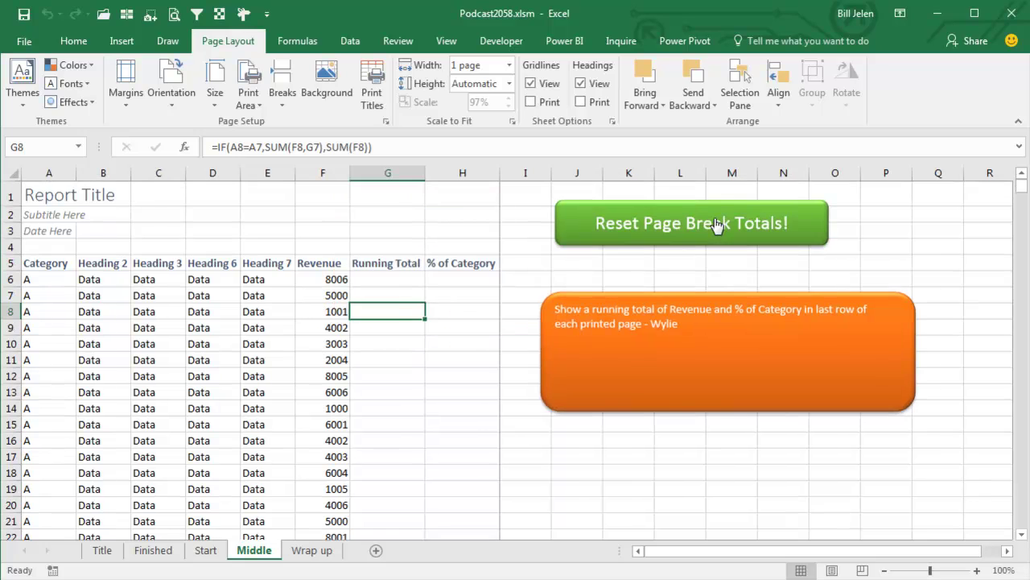
# - Confirm the recalculated totals at rows 45 and 86, then view the Wrap up sheet
pyautogui.scroll(-8, 455, 393)
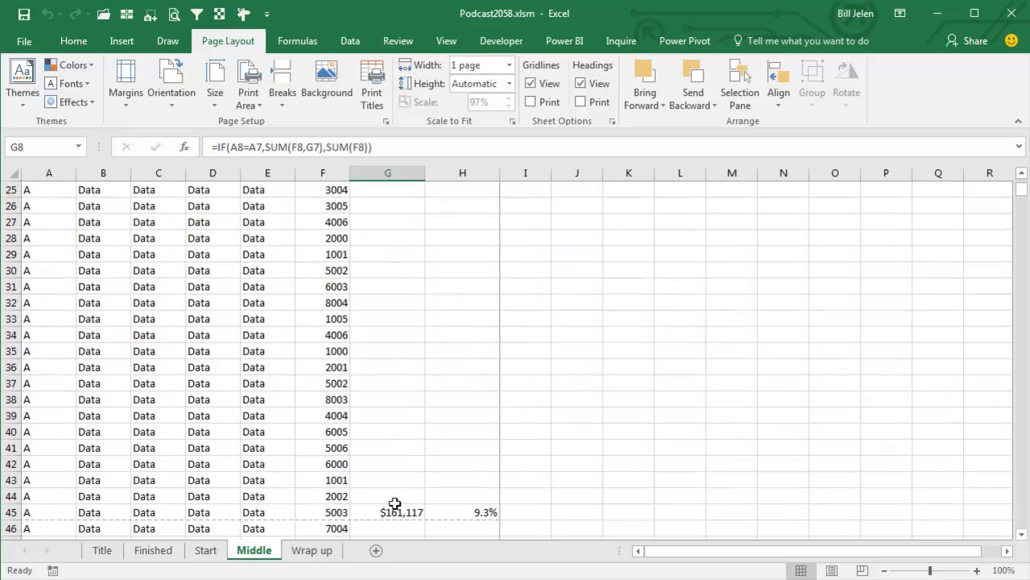
pyautogui.scroll(-2, 394, 503)
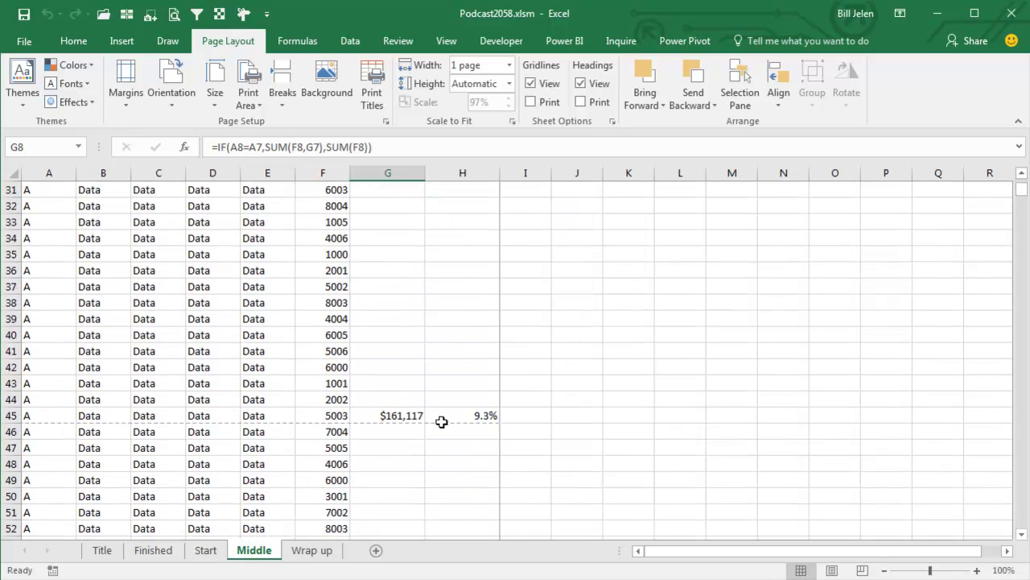
pyautogui.scroll(-6, 441, 434)
pyautogui.scroll(-2, 439, 451)
pyautogui.scroll(-5, 436, 451)
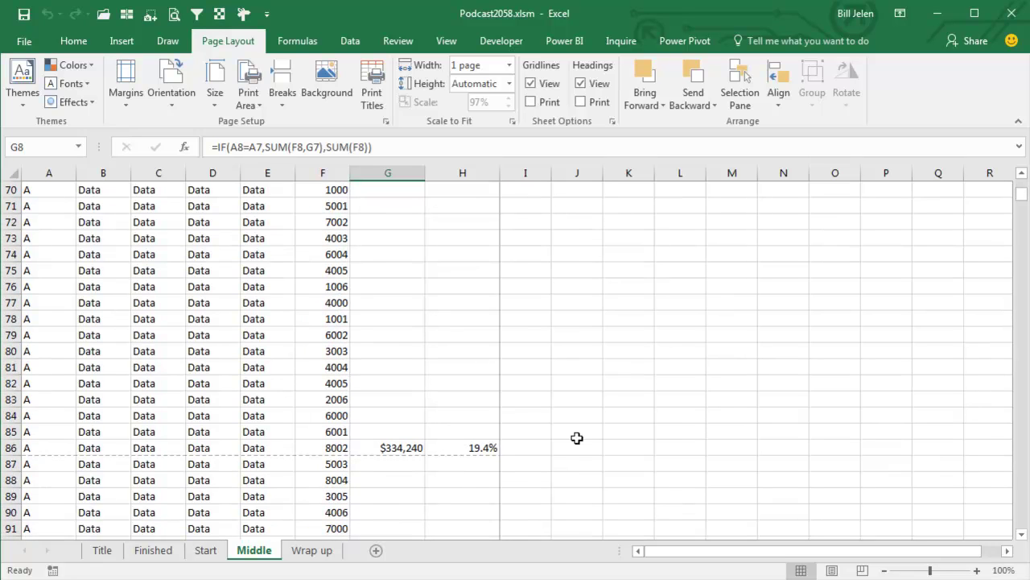
pyautogui.click(322, 553)
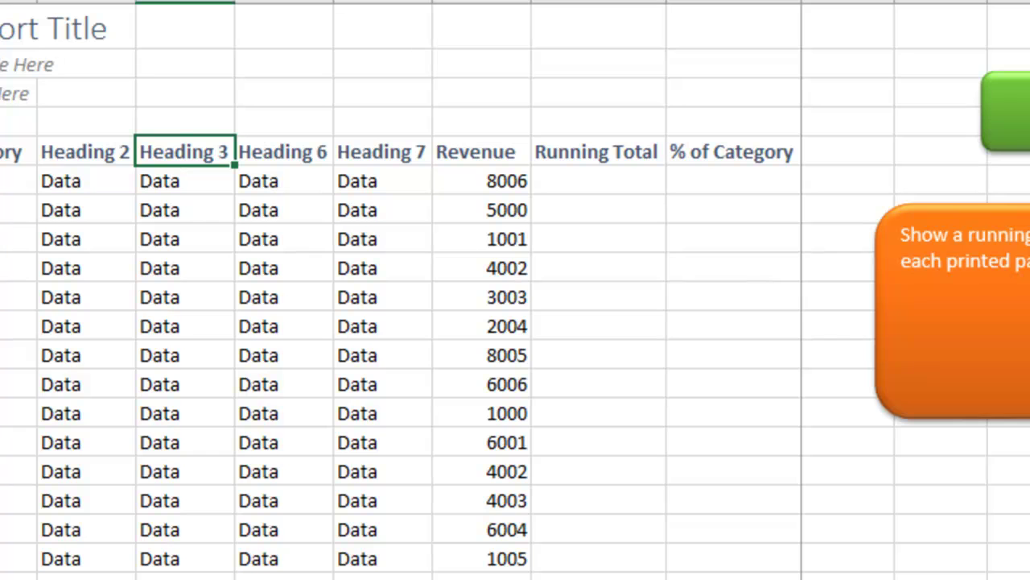
# - Scroll the report past the page-end row showing $168,121 and 9.7%, then back to the headings
pyautogui.scroll(-5, 557, 435)
pyautogui.scroll(-3, 557, 434)
pyautogui.scroll(-3, 556, 435)
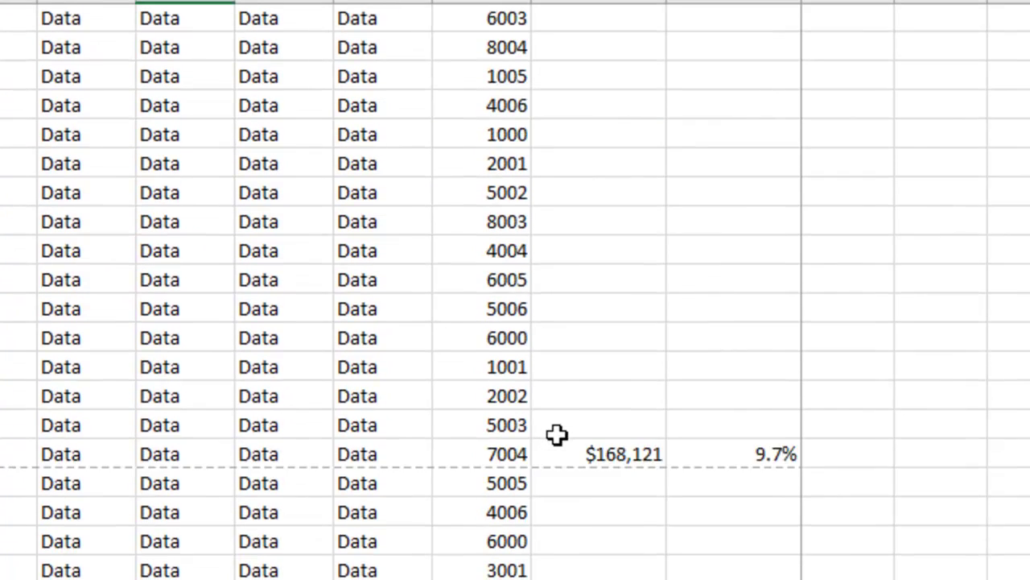
pyautogui.scroll(-1, 556, 435)
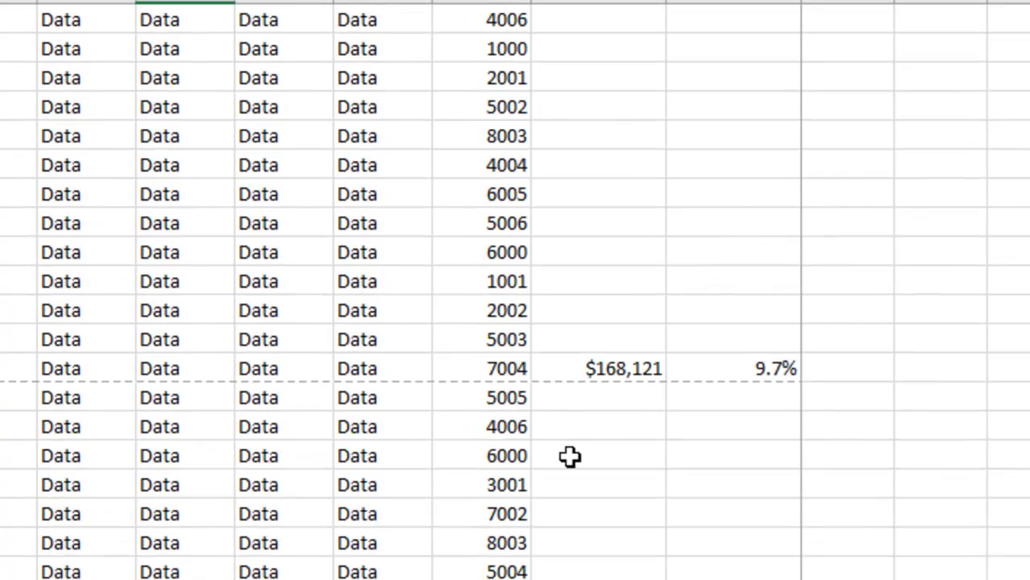
pyautogui.scroll(3, 571, 455)
pyautogui.scroll(3, 571, 457)
pyautogui.scroll(5, 571, 456)
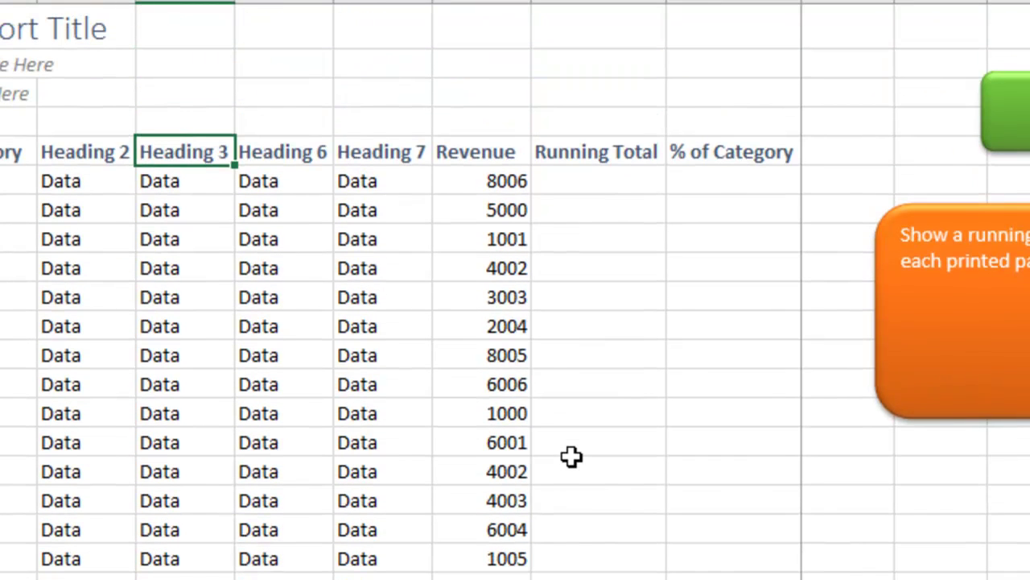